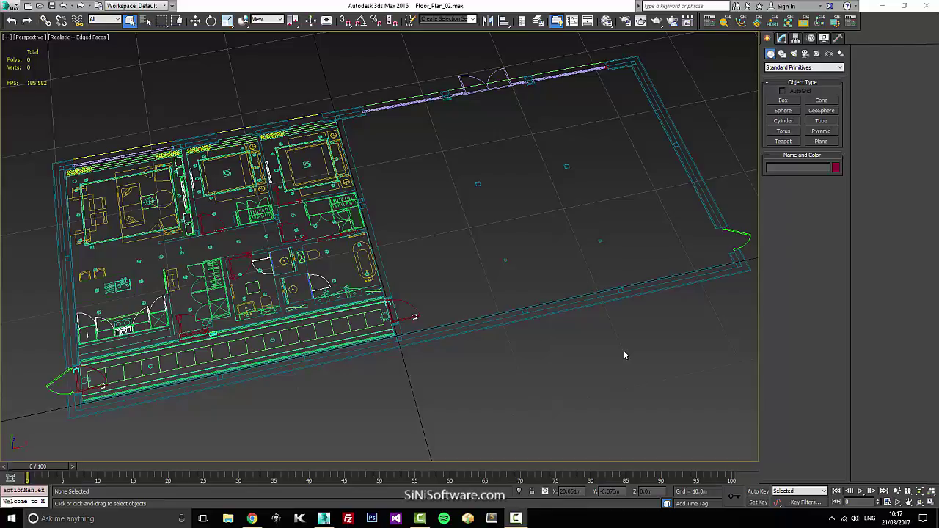
# Scan the floor plan scene with the SiNi ForenSic tool.
pyautogui.keyDown('alt'); pyautogui.moveTo(637, 263); pyautogui.dragTo(627, 258, button='middle'); pyautogui.keyUp('alt')
pyautogui.moveTo(627, 259); pyautogui.dragTo(618, 255, button='middle')
pyautogui.scroll(-8, 618, 255)
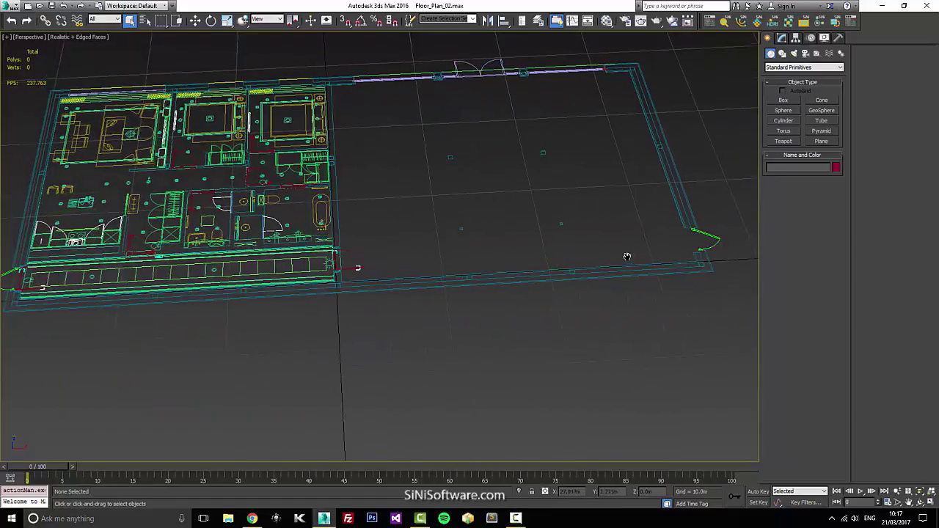
pyautogui.scroll(6, 458, 272)
pyautogui.moveTo(458, 272); pyautogui.dragTo(562, 284, button='middle')
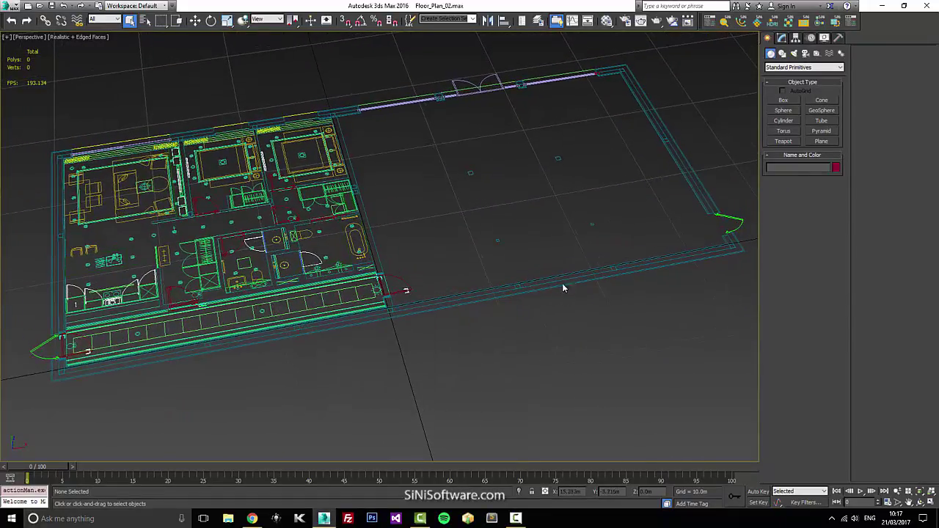
pyautogui.click(727, 22)
pyautogui.click(364, 404)
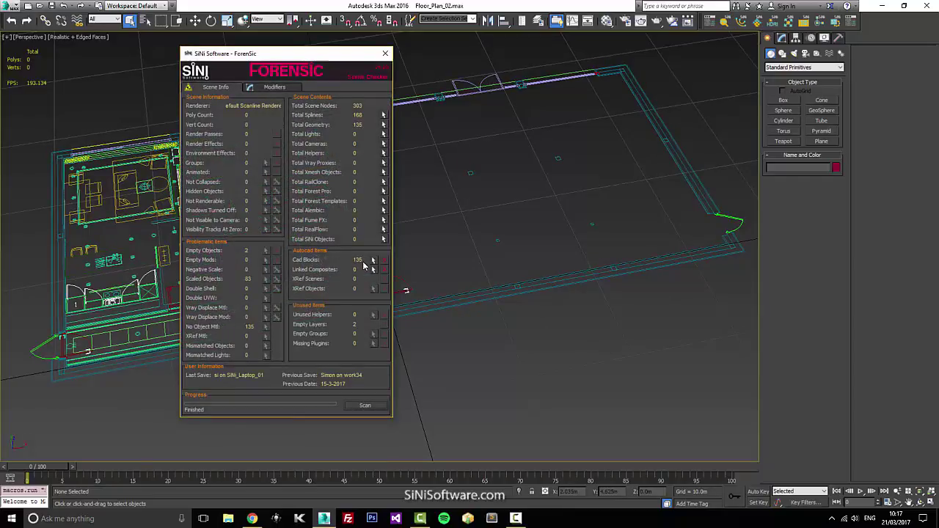
# Delete all CAD blocks and empty objects from the scene, and close ForenSic.
pyautogui.click(384, 261)
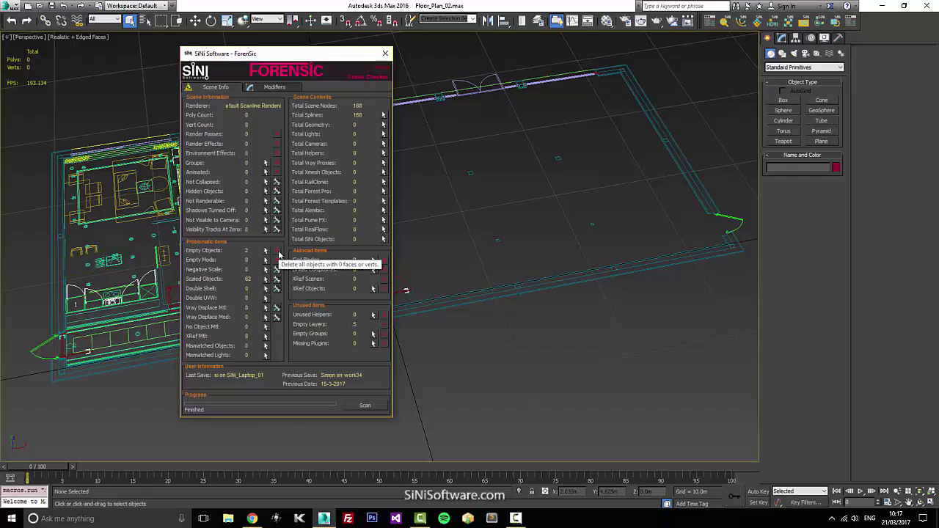
pyautogui.click(278, 253)
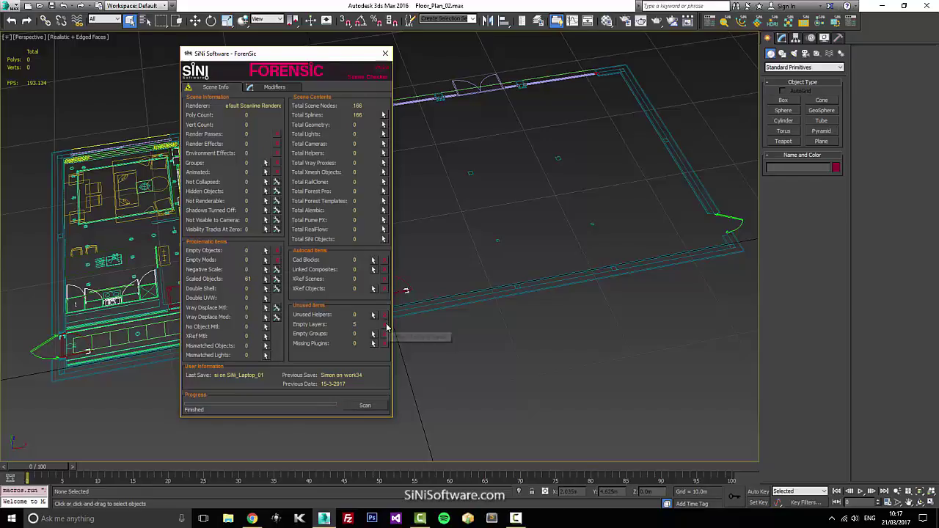
pyautogui.click(384, 53)
# Inspect the spline forming the corridor grid at Segment level by picking one of its segments, and return to whole-object level.
pyautogui.scroll(-5, 587, 263)
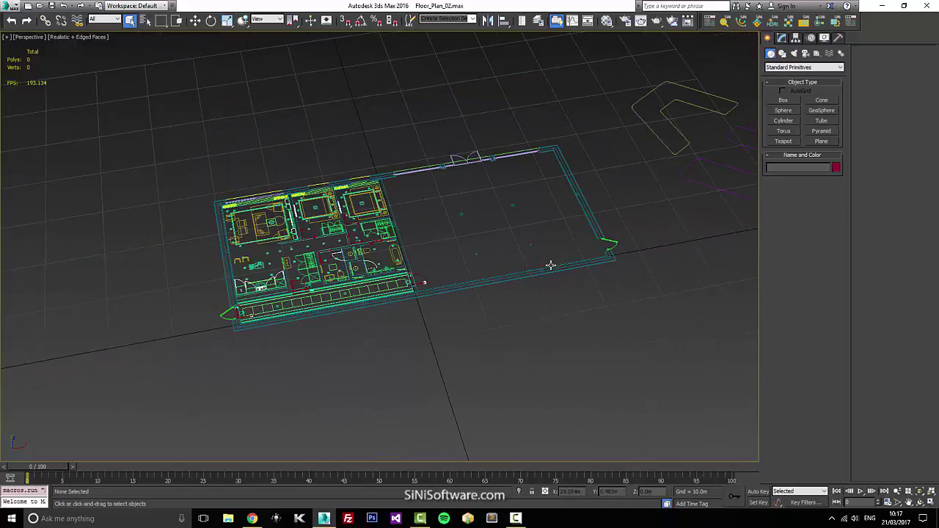
pyautogui.moveTo(604, 254); pyautogui.dragTo(537, 282, button='middle')
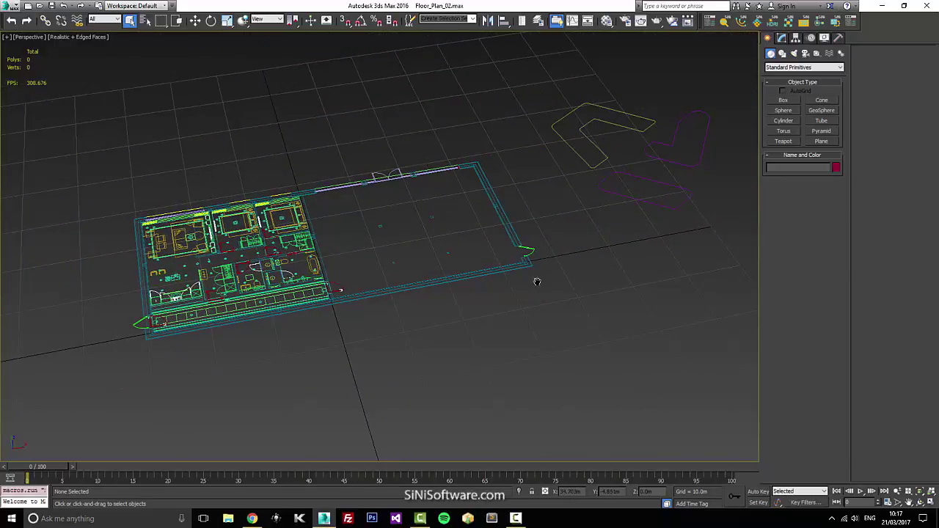
pyautogui.scroll(8, 440, 290)
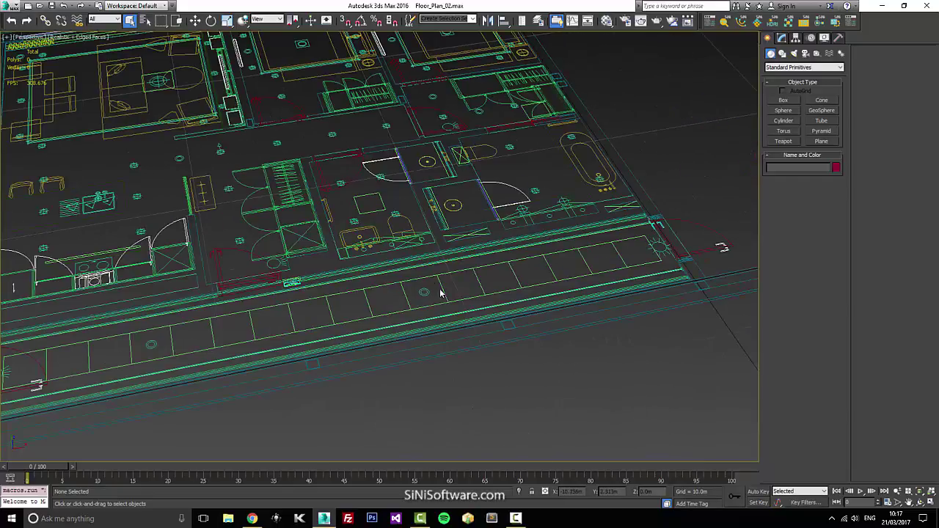
pyautogui.click(441, 292)
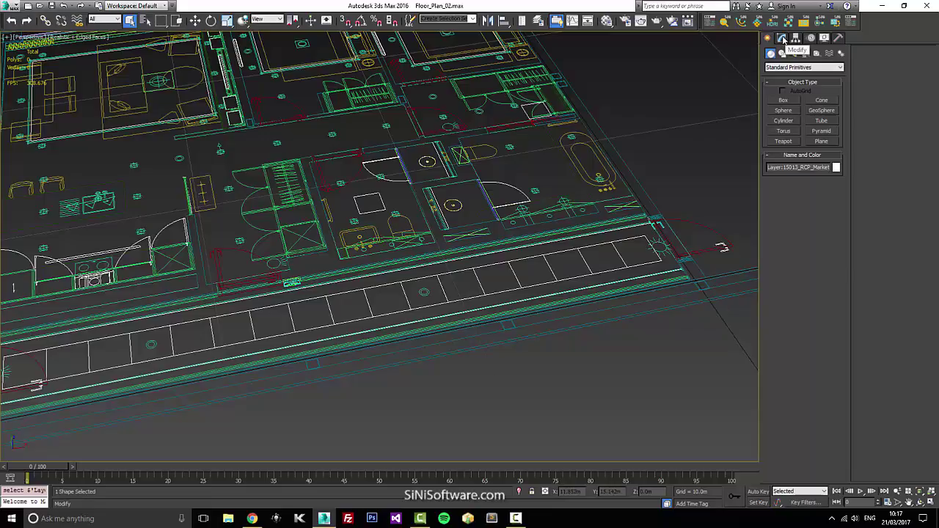
pyautogui.click(782, 38)
pyautogui.click(804, 198)
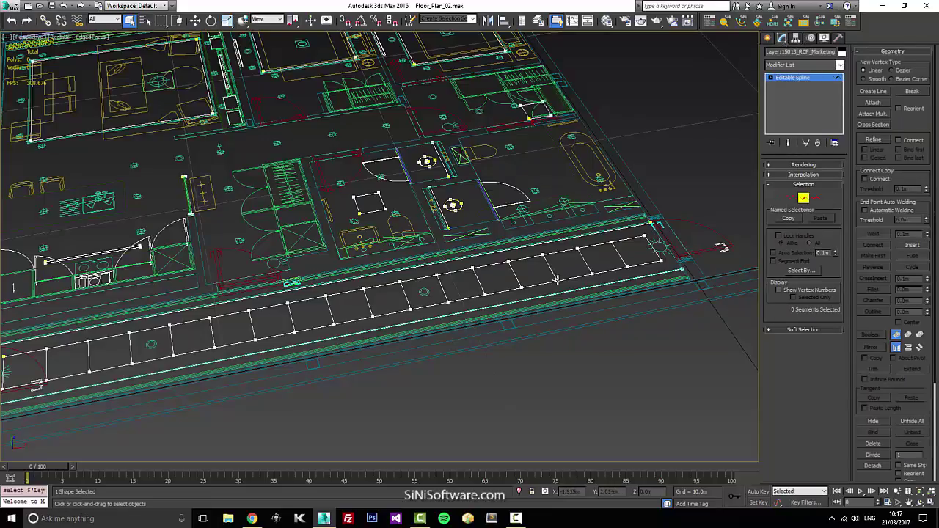
pyautogui.click(476, 286)
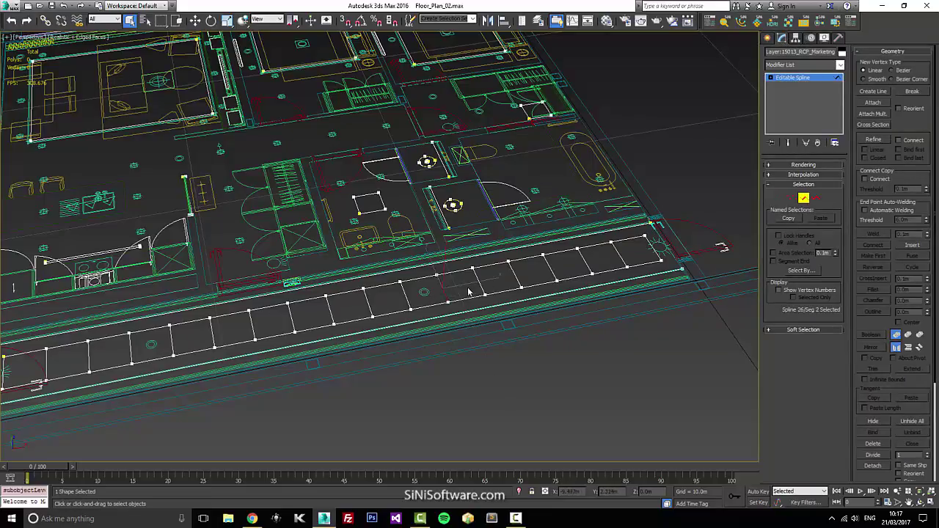
pyautogui.press('w')
pyautogui.moveTo(439, 278); pyautogui.dragTo(456, 314)
pyautogui.keyDown('alt'); pyautogui.moveTo(451, 313); pyautogui.dragTo(750, 161, button='middle'); pyautogui.keyUp('alt')
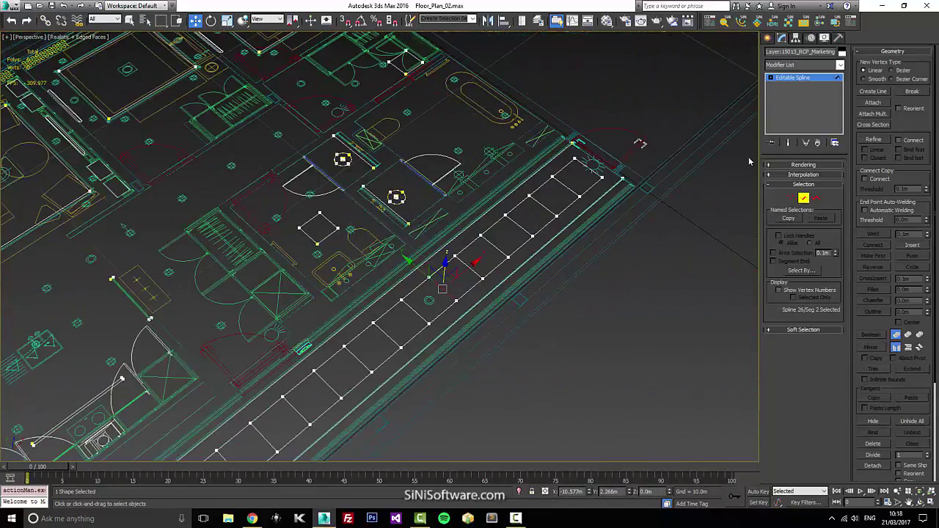
pyautogui.click(802, 198)
# Select the furniture spline in the large room and show its vertices for inspection.
pyautogui.moveTo(529, 208)
pyautogui.keyDown('alt'); pyautogui.mouseDown(button='middle')
pyautogui.moveTo(477, 212)
pyautogui.moveTo(576, 188)
pyautogui.moveTo(564, 182)
pyautogui.moveTo(530, 192)
pyautogui.moveTo(534, 211)
pyautogui.mouseUp(button='middle'); pyautogui.keyUp('alt')
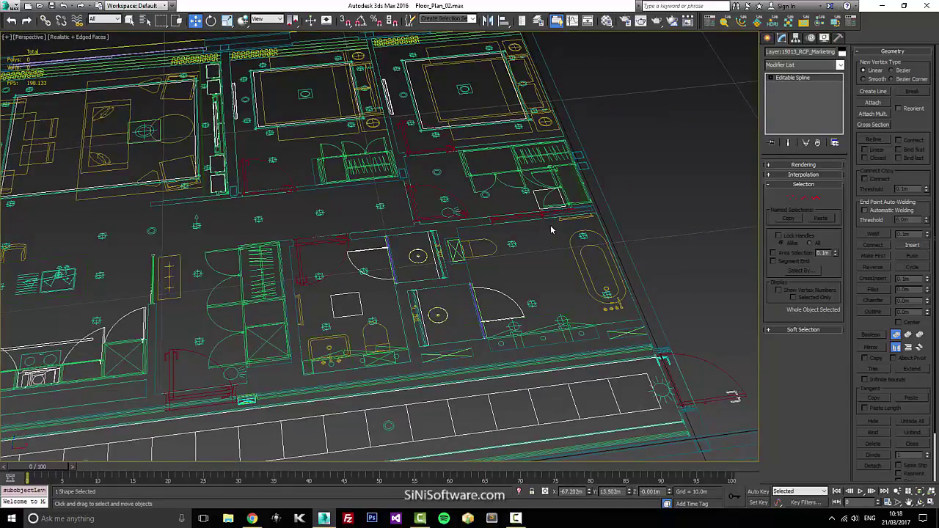
pyautogui.moveTo(551, 250); pyautogui.dragTo(545, 272, button='middle')
pyautogui.scroll(5, 469, 269)
pyautogui.scroll(-5, 480, 266)
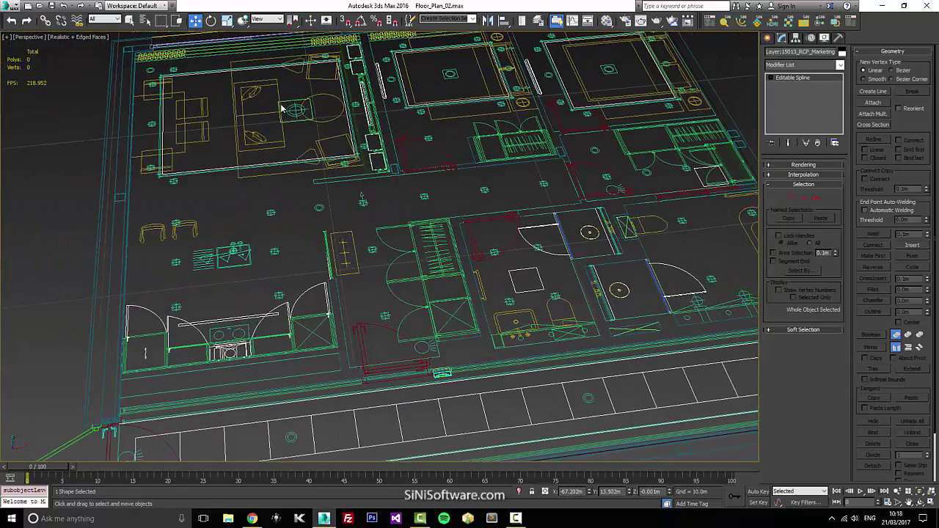
pyautogui.click(332, 119)
pyautogui.press('1')
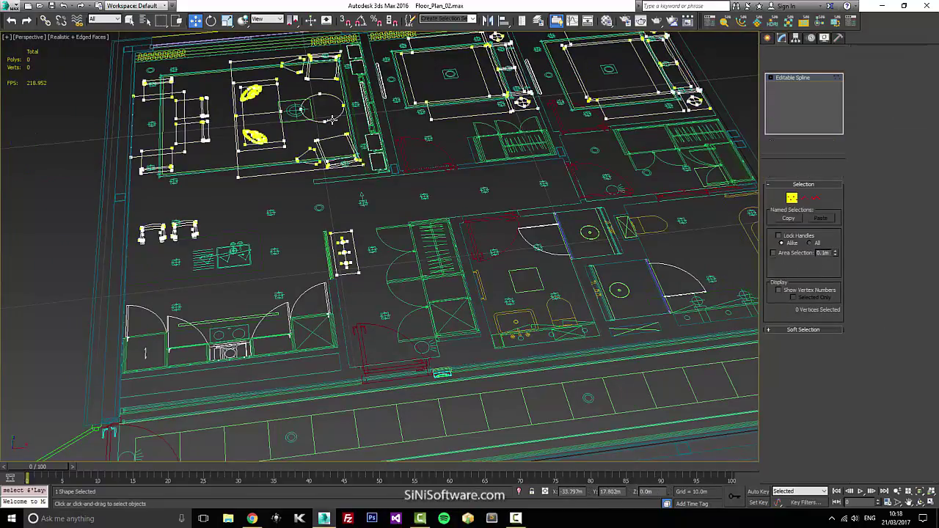
pyautogui.press('i')
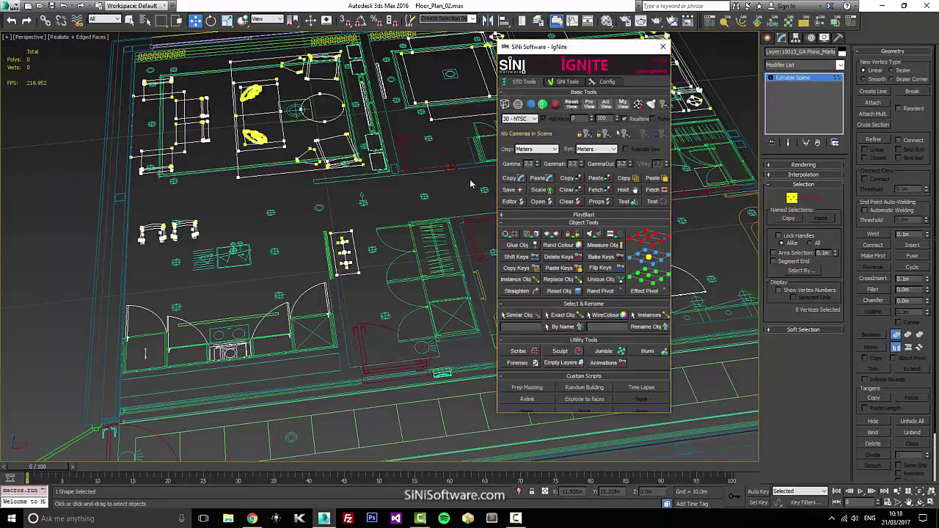
pyautogui.moveTo(469, 184); pyautogui.dragTo(444, 196, button='middle')
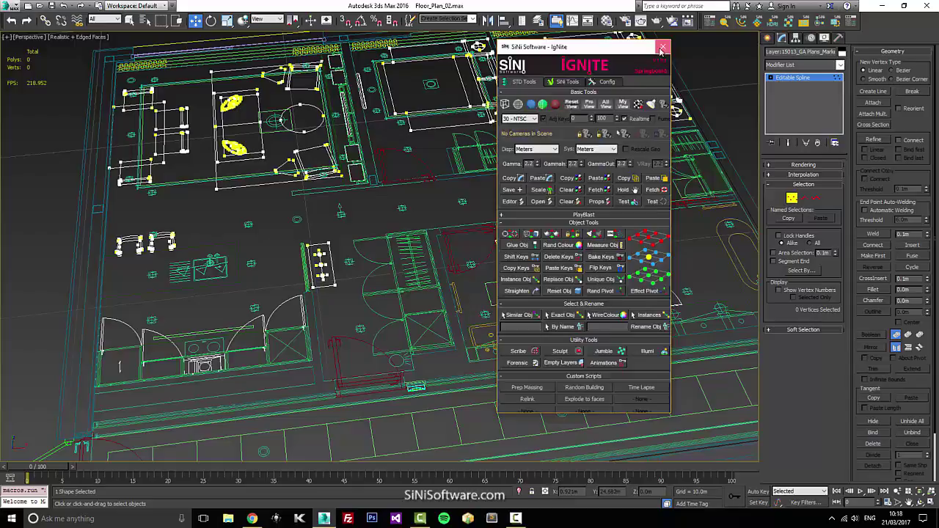
pyautogui.click(663, 46)
# Select the bathroom fixtures spline containing the bathtub and examine its vertex density at Vertex level.
pyautogui.keyDown('alt'); pyautogui.moveTo(596, 229); pyautogui.dragTo(560, 189, button='middle'); pyautogui.keyUp('alt')
pyautogui.scroll(5, 490, 188)
pyautogui.moveTo(490, 188); pyautogui.dragTo(536, 218, button='middle')
pyautogui.click(792, 198)
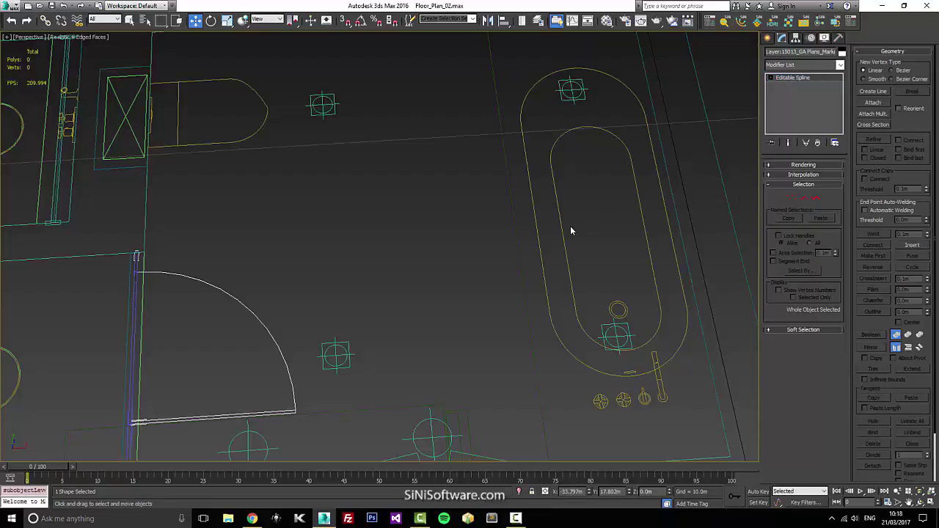
pyautogui.click(562, 230)
pyautogui.press('1')
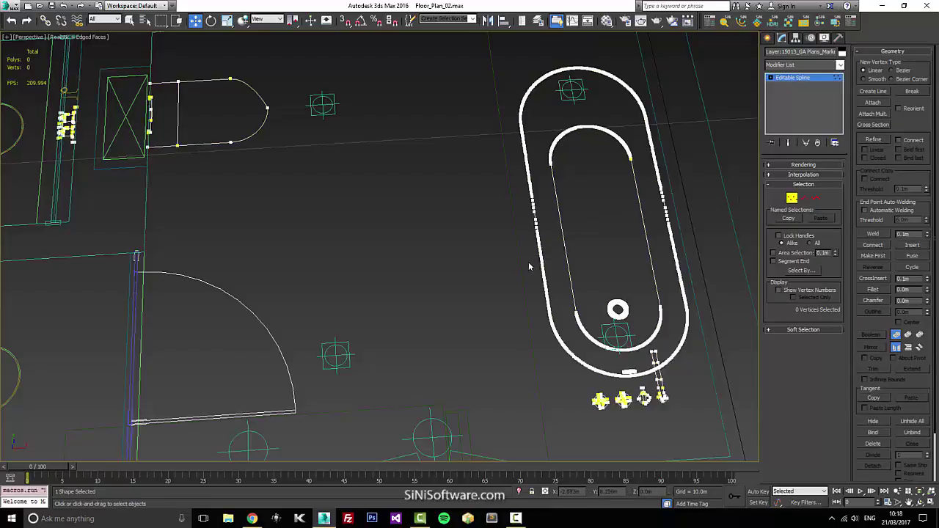
pyautogui.moveTo(613, 174); pyautogui.dragTo(588, 162, button='middle')
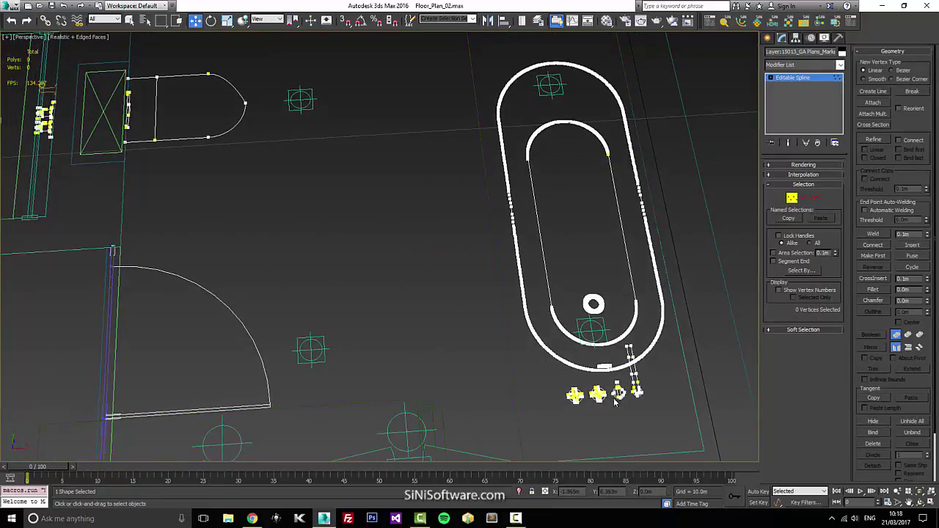
pyautogui.moveTo(531, 371); pyautogui.dragTo(543, 361, button='middle')
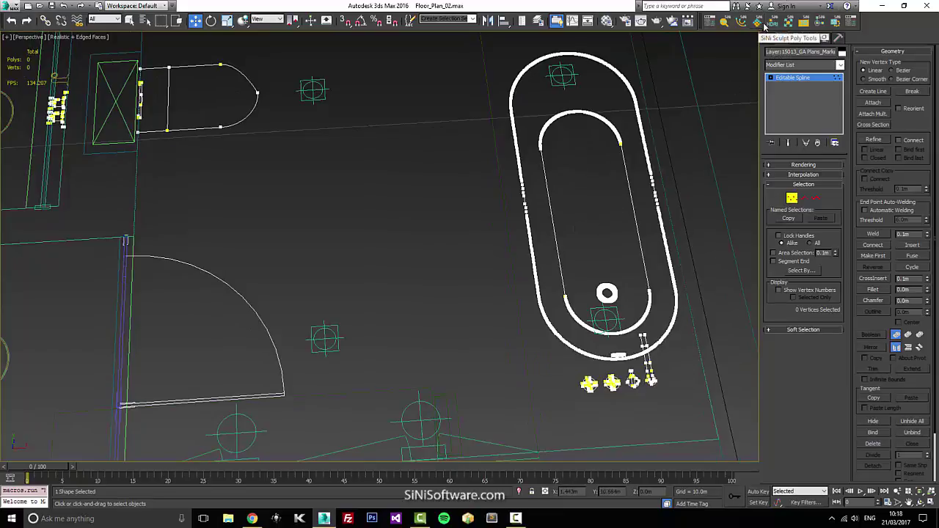
# Optimise the bathtub spline with SiNi Scribe, using a Curve value of 5.0 and an Angle Threshold of 5.0.
pyautogui.click(741, 22)
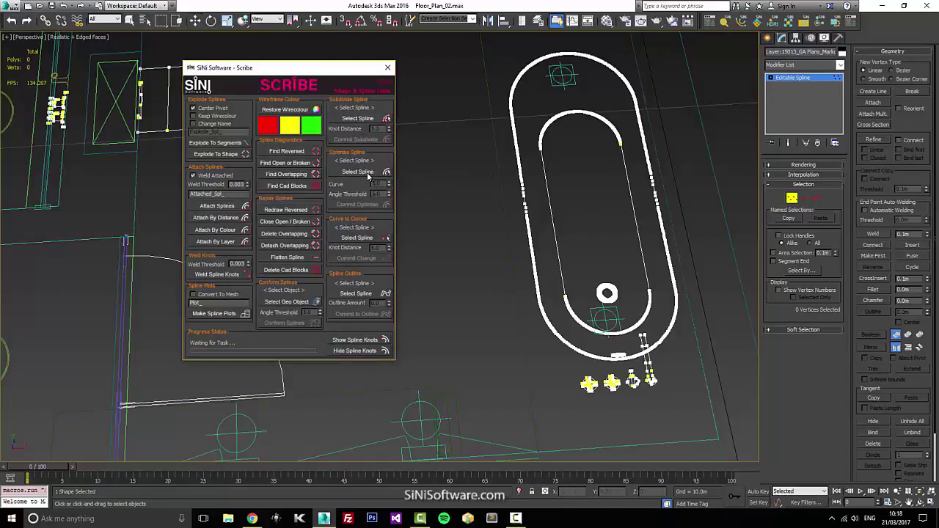
pyautogui.click(369, 176)
pyautogui.click(524, 193)
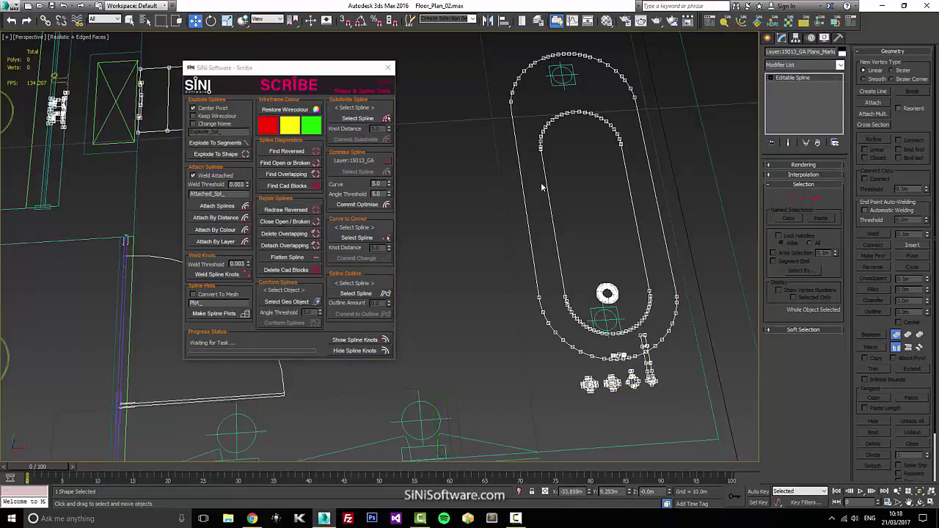
pyautogui.click(372, 206)
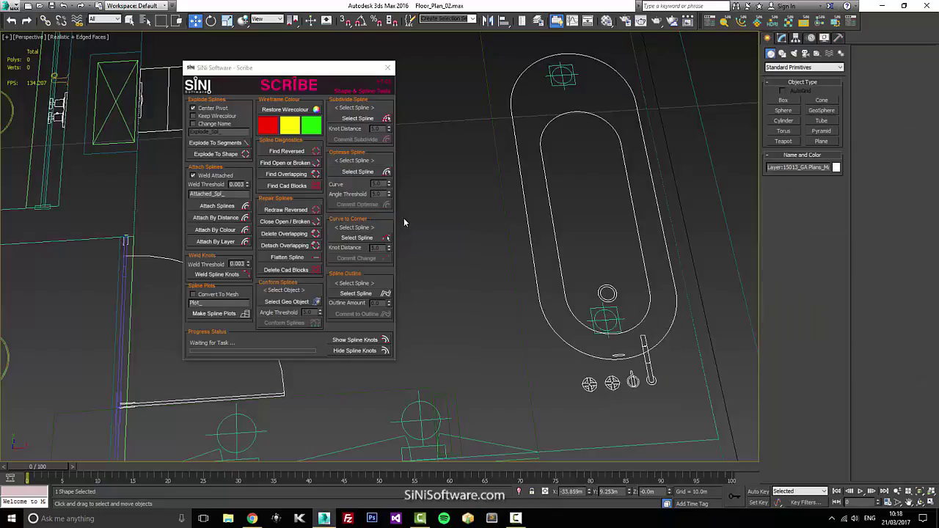
# Examine the vertices of the furniture spline around the leaf-shaped details in the large room.
pyautogui.scroll(-10, 567, 235)
pyautogui.scroll(12, 567, 234)
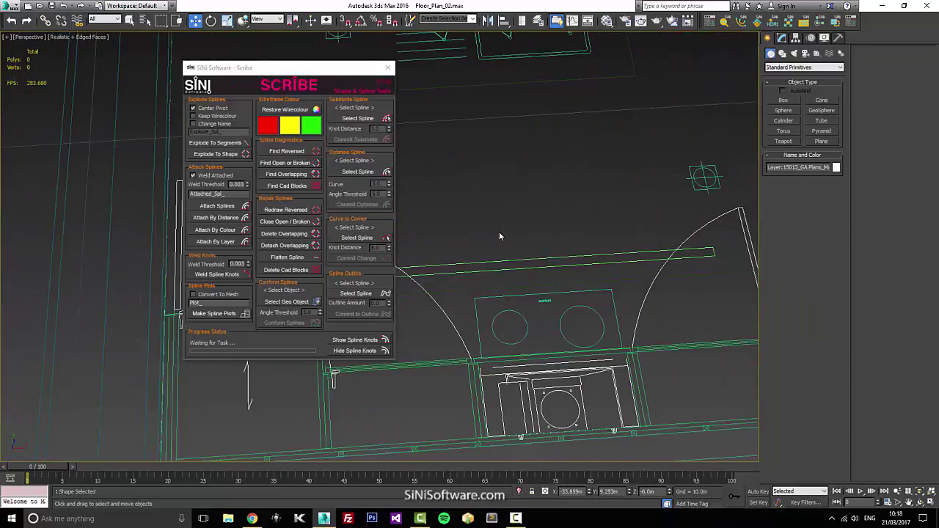
pyautogui.moveTo(566, 208); pyautogui.dragTo(536, 310, button='middle')
pyautogui.click(539, 299)
pyautogui.press('1')
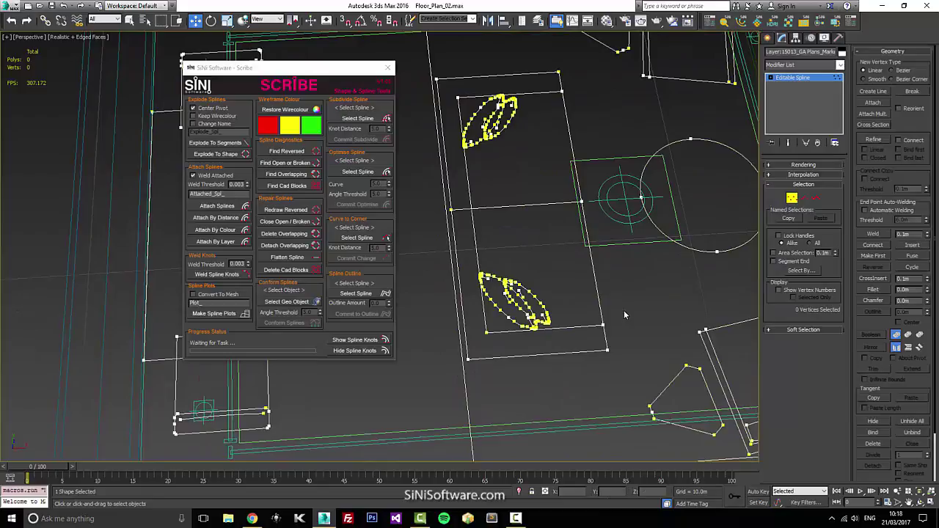
pyautogui.moveTo(609, 290); pyautogui.dragTo(489, 245, button='middle')
pyautogui.scroll(-6, 616, 270)
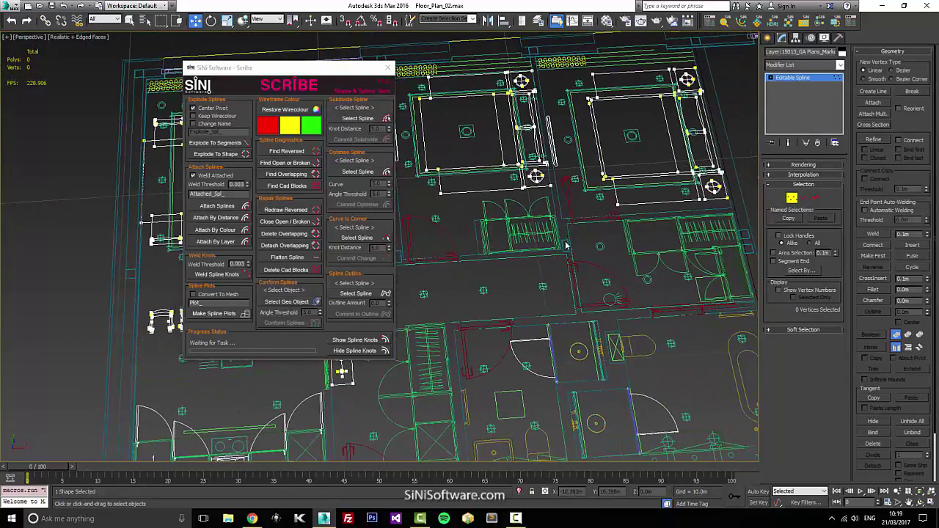
# Select the optimised bathroom fixtures spline, check its vertices around the sink and toilet, and leave Vertex level.
pyautogui.moveTo(627, 247); pyautogui.dragTo(623, 216, button='middle')
pyautogui.scroll(8, 612, 260)
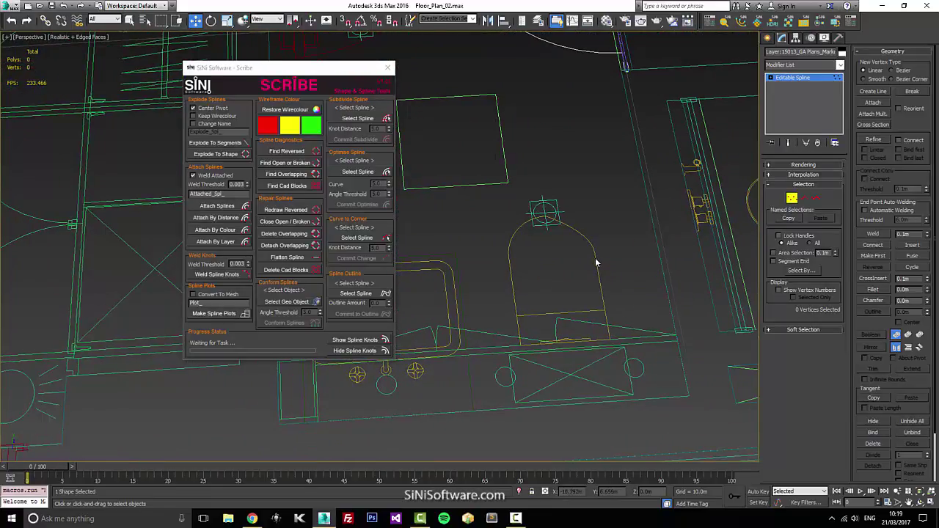
pyautogui.click(791, 197)
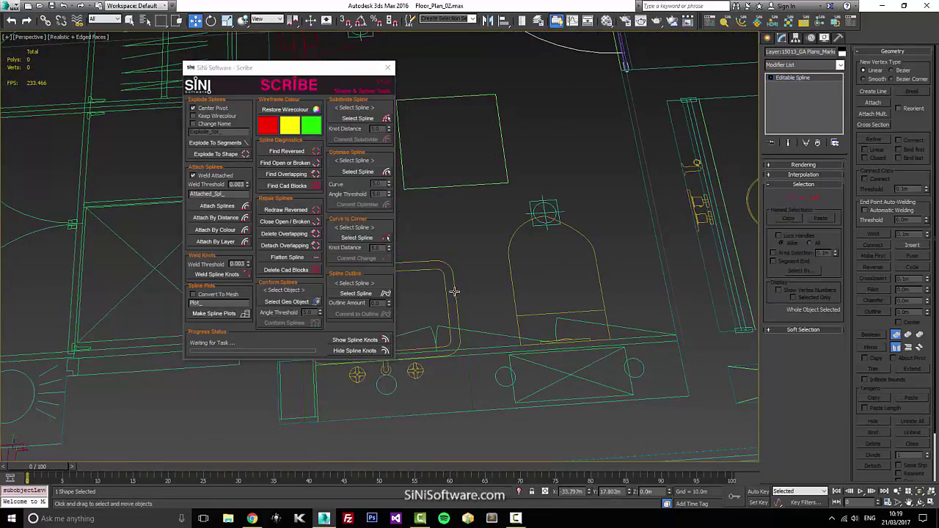
pyautogui.press('1')
pyautogui.moveTo(550, 280); pyautogui.dragTo(489, 323, button='middle')
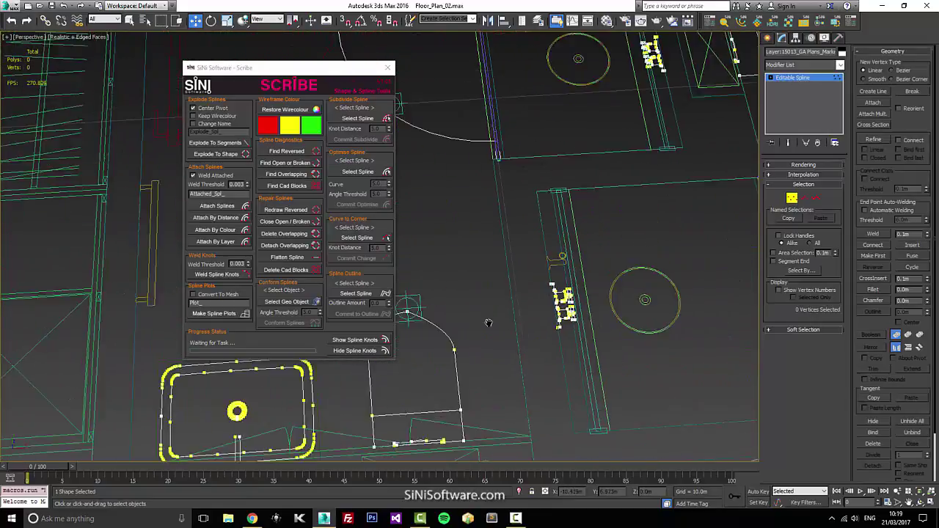
pyautogui.scroll(-10, 492, 323)
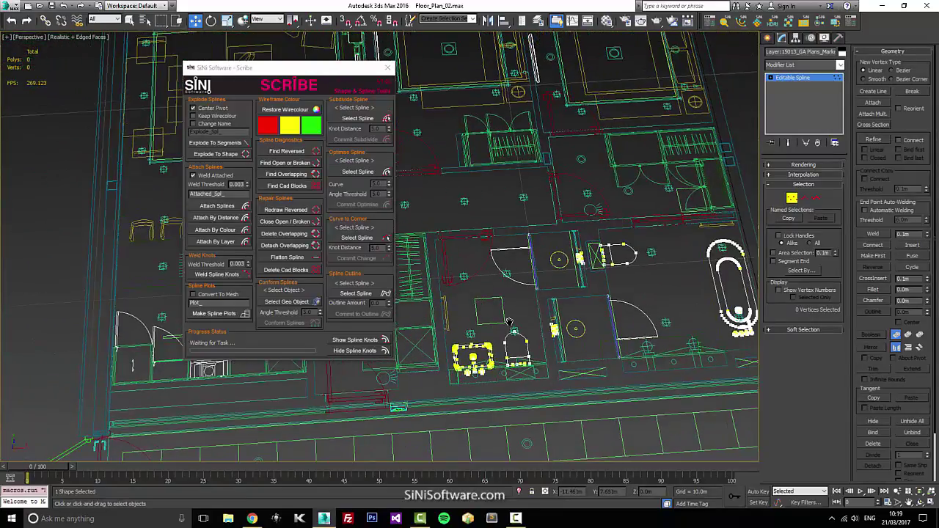
pyautogui.press('1')
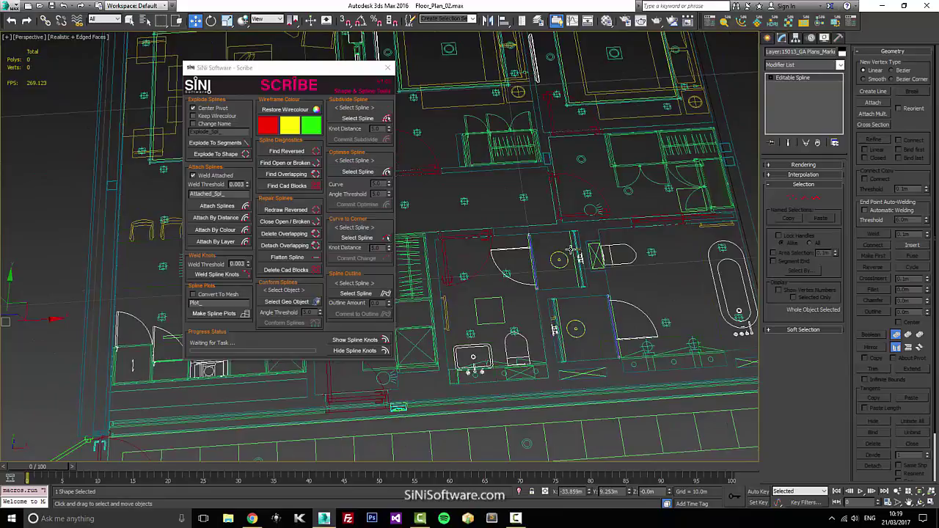
# Select the three outlines outside the floor plan and find which ones are open or broken with Scribe.
pyautogui.moveTo(345, 71); pyautogui.dragTo(250, 75)
pyautogui.scroll(-15, 444, 255)
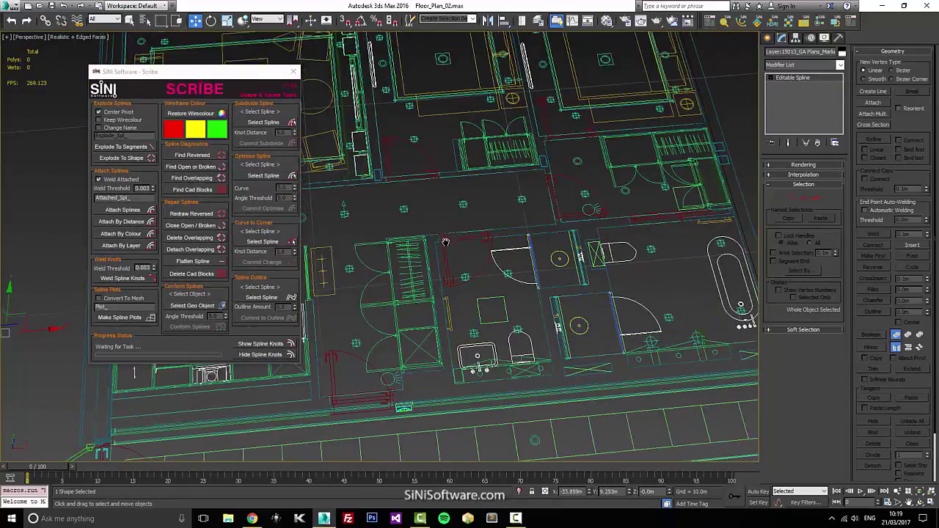
pyautogui.moveTo(505, 261)
pyautogui.mouseDown(button='middle')
pyautogui.moveTo(521, 264)
pyautogui.moveTo(511, 258)
pyautogui.mouseUp(button='middle')
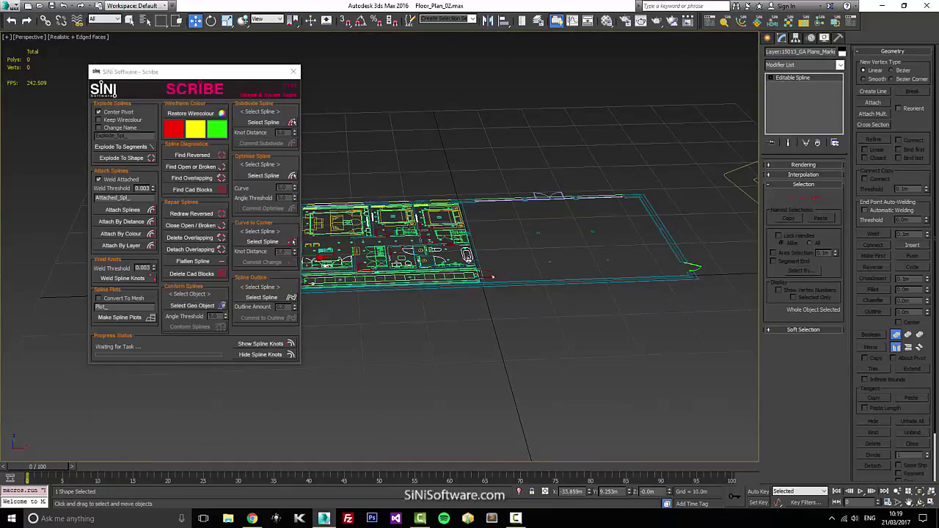
pyautogui.moveTo(522, 256); pyautogui.dragTo(392, 271, button='middle')
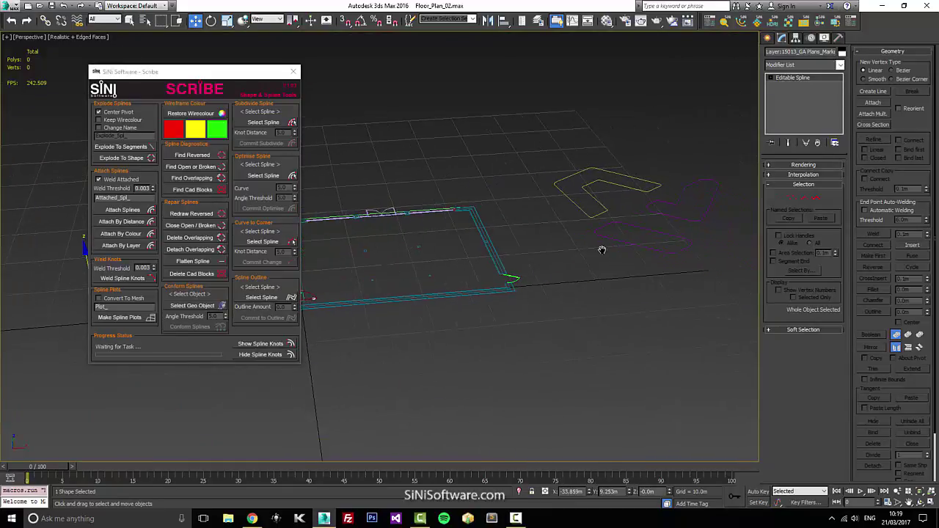
pyautogui.moveTo(602, 250); pyautogui.dragTo(543, 248, button='middle')
pyautogui.scroll(4, 543, 247)
pyautogui.moveTo(483, 295); pyautogui.dragTo(462, 304)
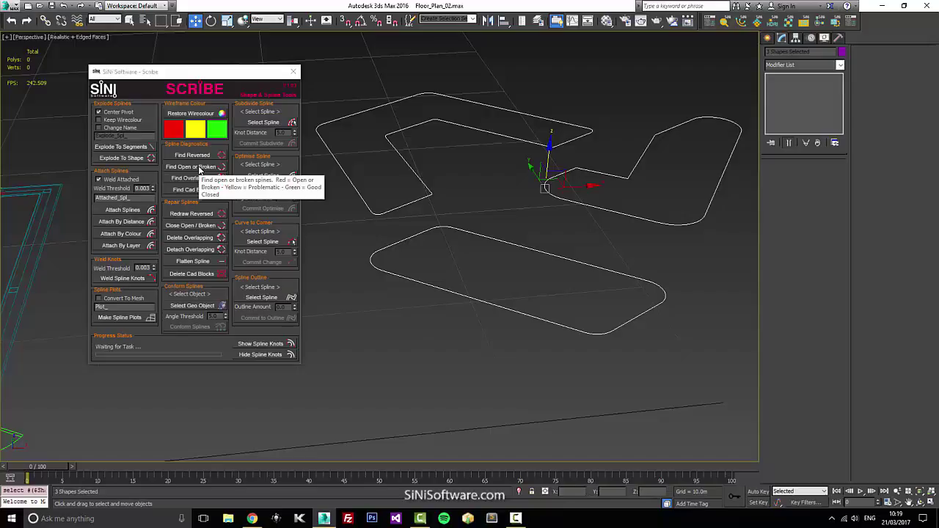
pyautogui.click(199, 168)
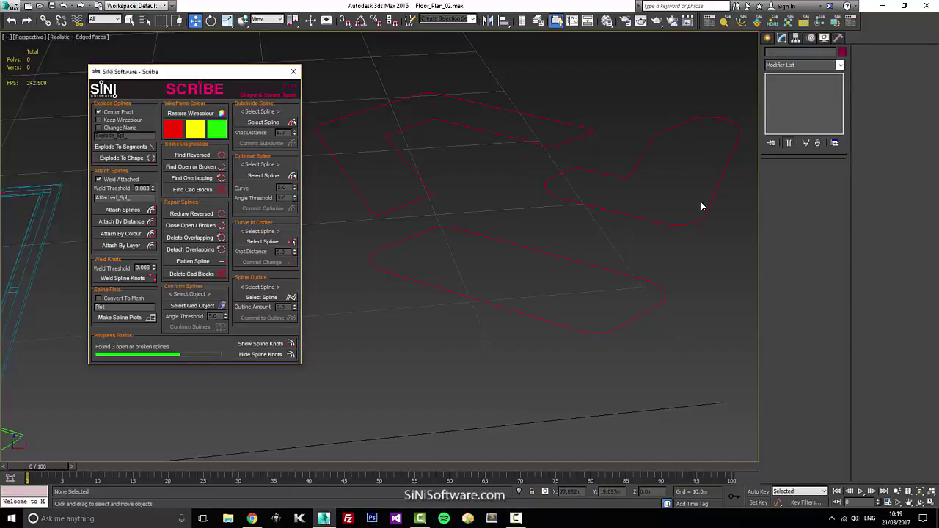
# Try moving one long straight segment of the boomerang-shaped outline about 1.4 m up along Z, and undo the move.
pyautogui.click(645, 218)
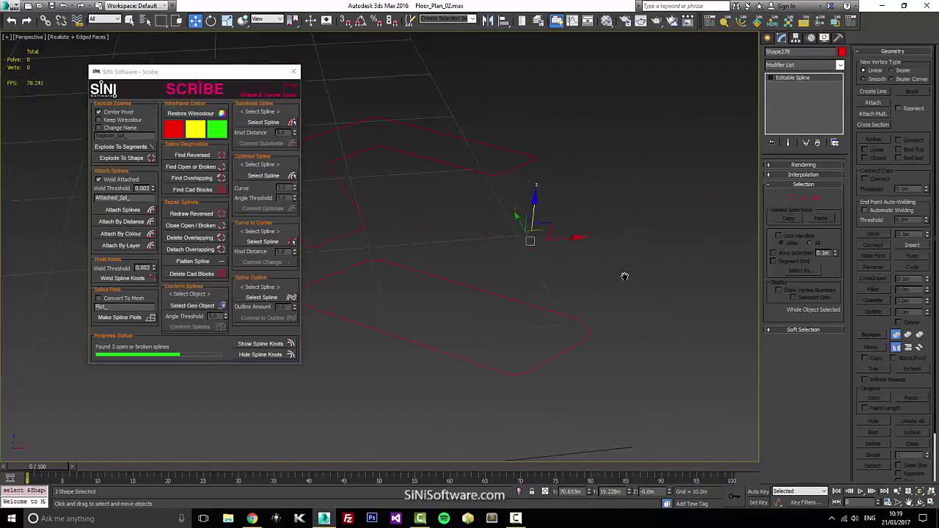
pyautogui.scroll(5, 587, 271)
pyautogui.click(805, 202)
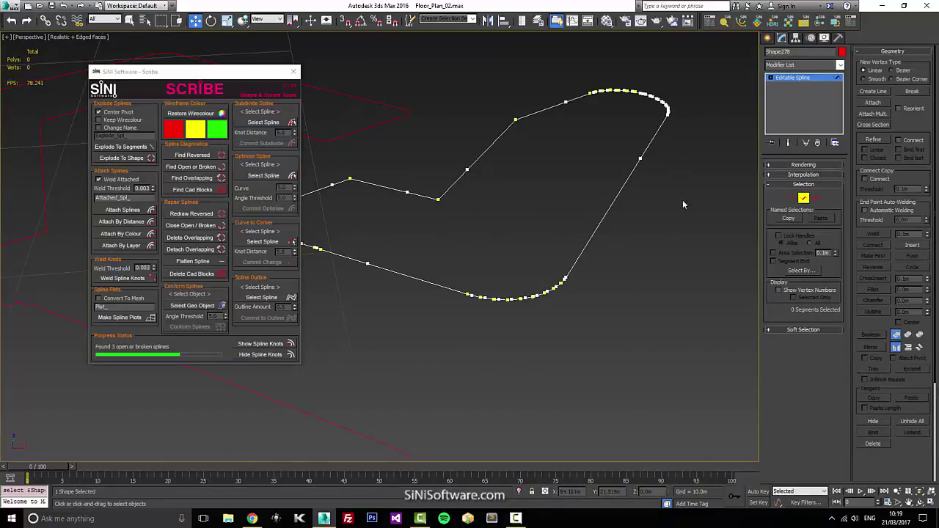
pyautogui.click(598, 239)
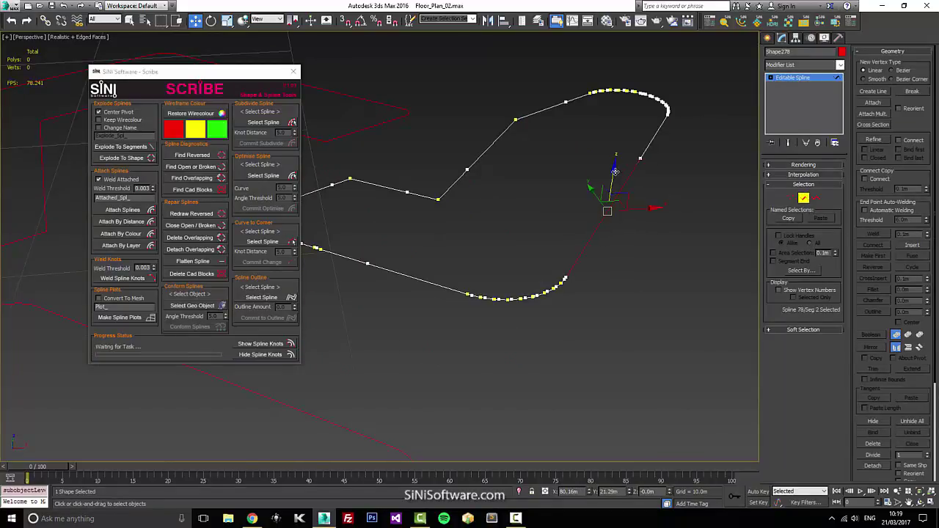
pyautogui.moveTo(615, 172); pyautogui.dragTo(620, 135)
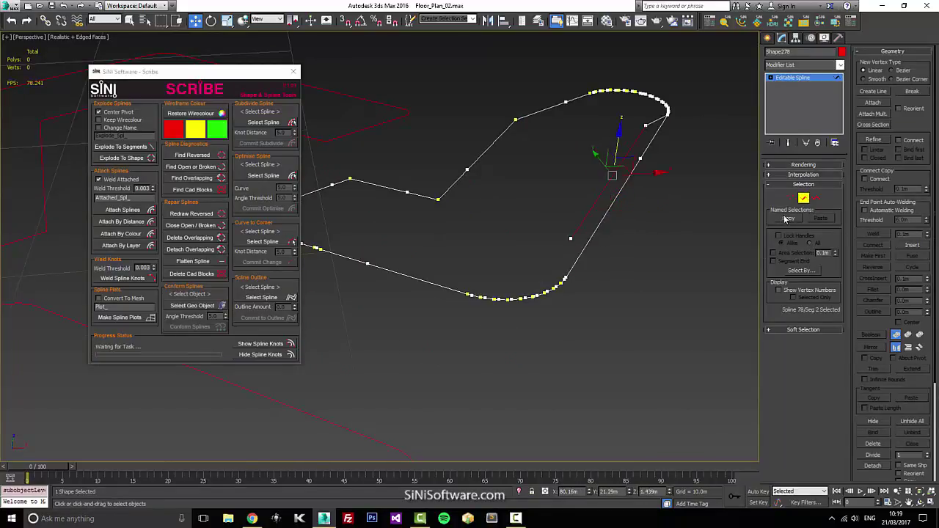
pyautogui.hotkey('ctrl', 'z')
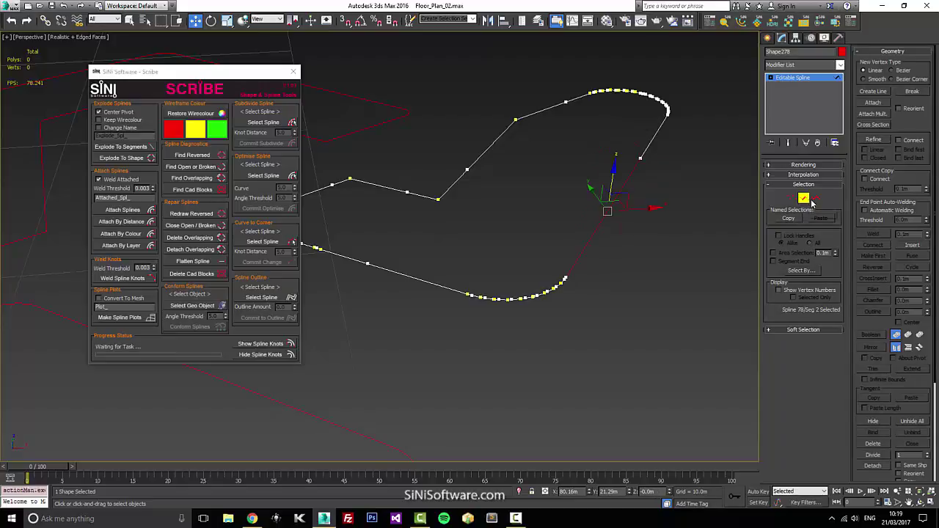
# Select all splines of the boomerang-shaped outline at Spline level, check their number and vertex count, and leave Spline level.
pyautogui.click(817, 199)
pyautogui.moveTo(595, 195); pyautogui.dragTo(631, 196, button='middle')
pyautogui.moveTo(736, 57); pyautogui.dragTo(245, 364)
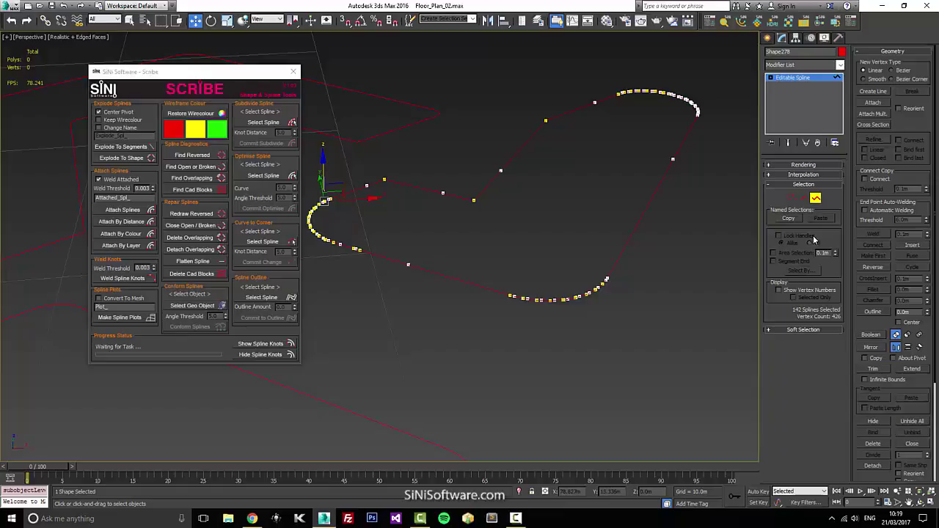
pyautogui.click(816, 200)
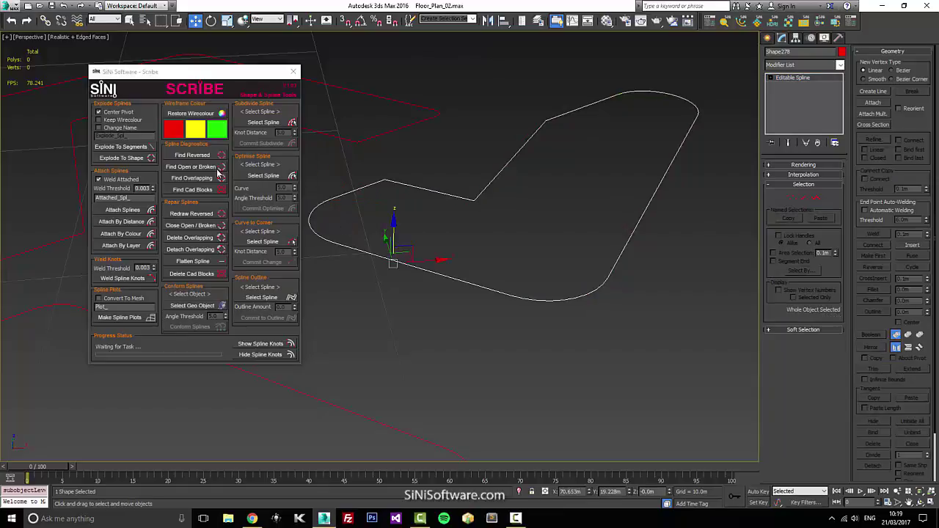
# Detach the overlapping splines of the boomerang-shaped outline with Scribe and check the remaining outline at Spline level.
pyautogui.click(192, 249)
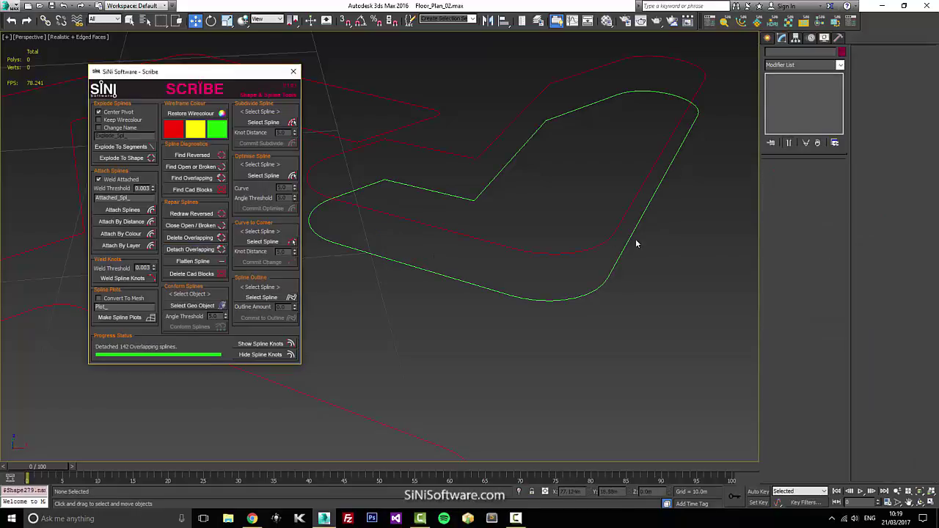
pyautogui.click(578, 294)
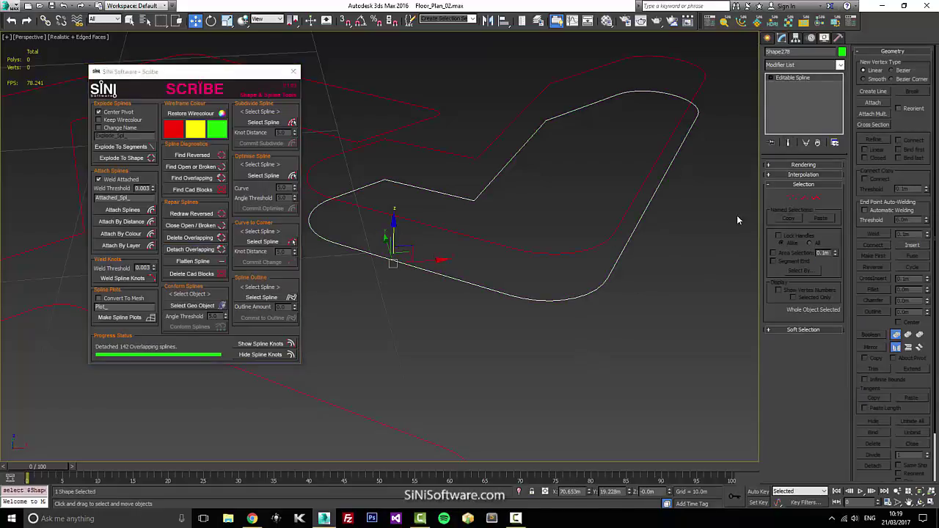
pyautogui.click(815, 198)
pyautogui.moveTo(726, 57); pyautogui.dragTo(478, 268)
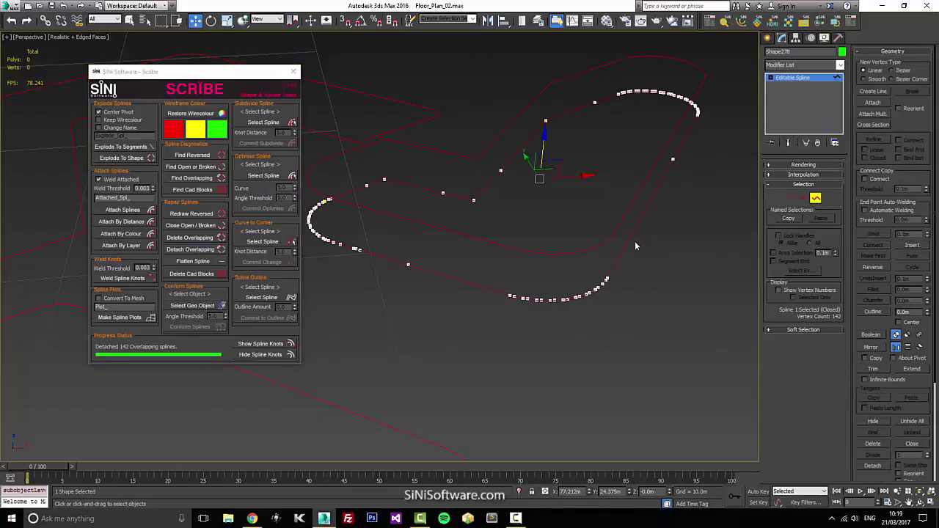
pyautogui.click(816, 198)
# Delete all the test outlines beside the floor plan.
pyautogui.moveTo(521, 277); pyautogui.dragTo(541, 296, button='middle')
pyautogui.scroll(-8, 381, 168)
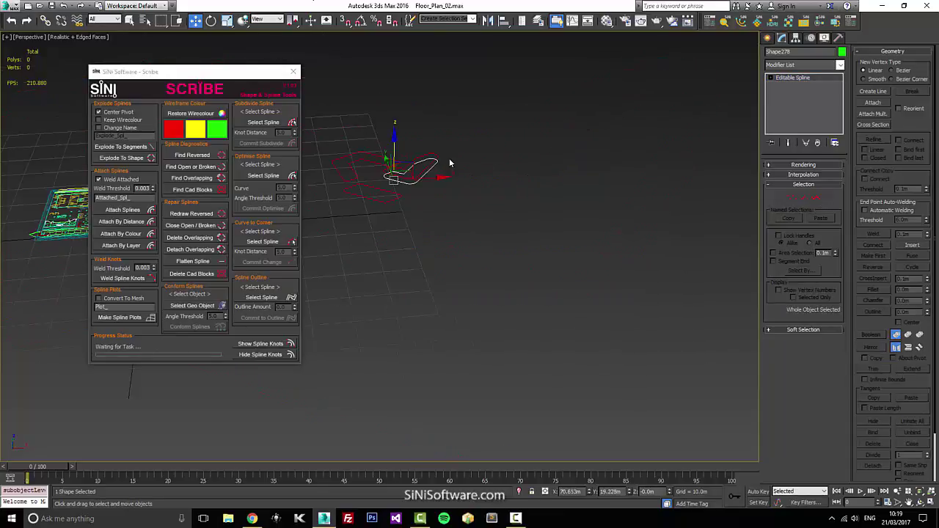
pyautogui.moveTo(449, 159); pyautogui.dragTo(549, 174, button='middle')
pyautogui.moveTo(586, 115); pyautogui.dragTo(465, 231)
pyautogui.moveTo(477, 235); pyautogui.dragTo(576, 263, button='middle')
pyautogui.press('Delete')
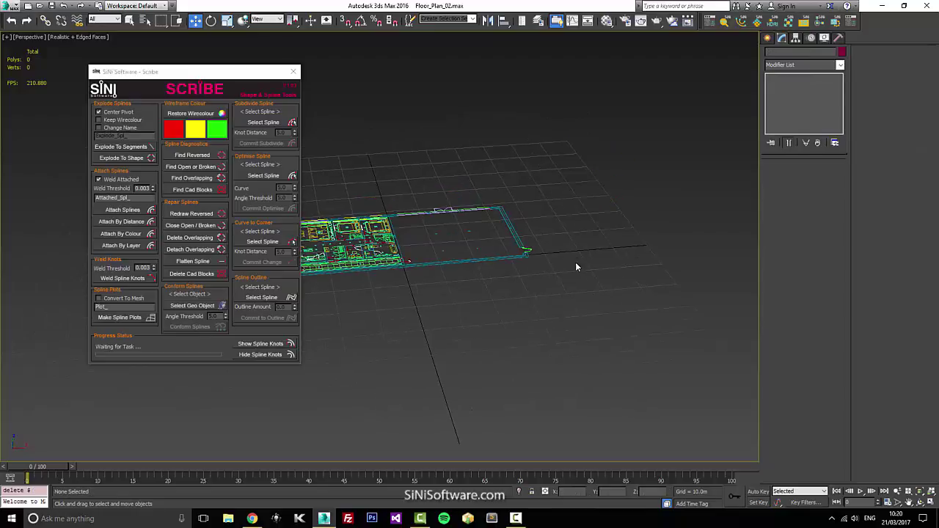
# Select all shapes of the entire floor plan.
pyautogui.moveTo(455, 218); pyautogui.dragTo(560, 235, button='middle')
pyautogui.scroll(10, 560, 235)
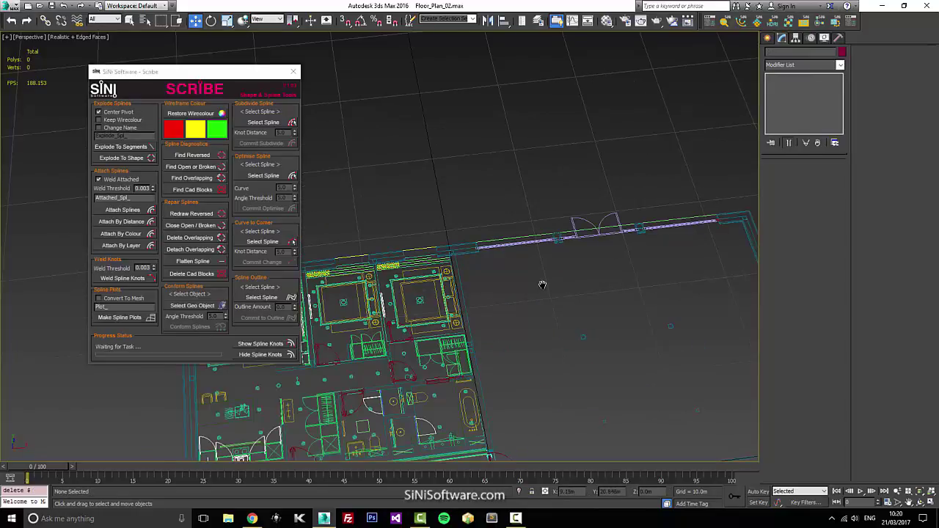
pyautogui.keyDown('alt'); pyautogui.moveTo(591, 167); pyautogui.dragTo(602, 162, button='middle'); pyautogui.keyUp('alt')
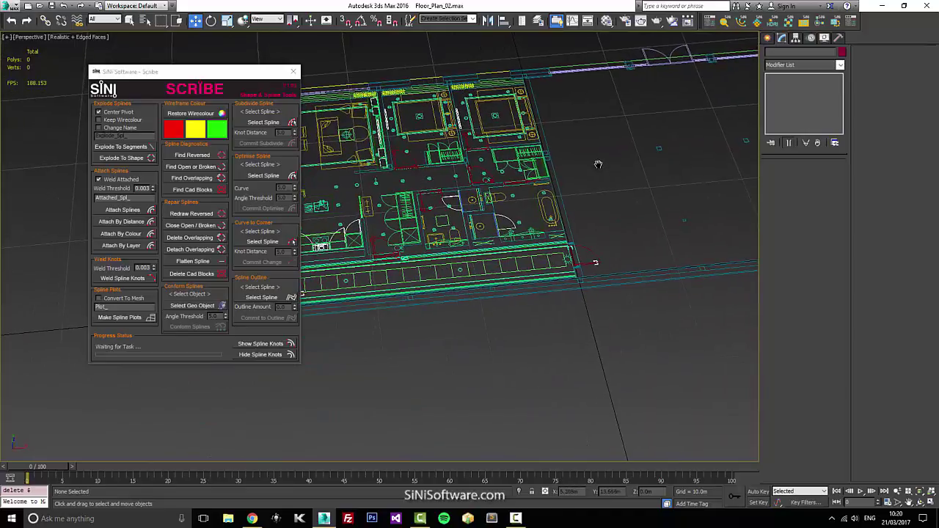
pyautogui.moveTo(265, 73); pyautogui.dragTo(158, 82)
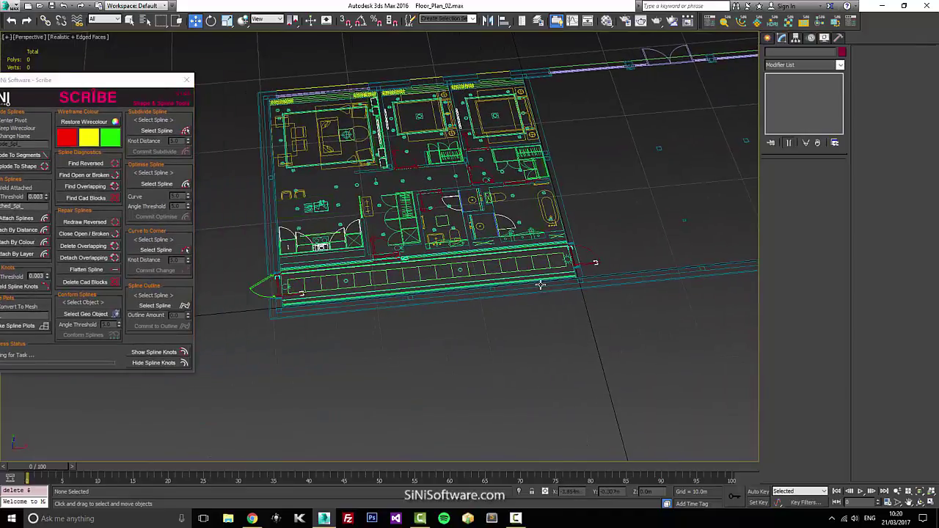
pyautogui.keyDown('alt'); pyautogui.moveTo(449, 244); pyautogui.dragTo(460, 289, button='middle'); pyautogui.keyUp('alt')
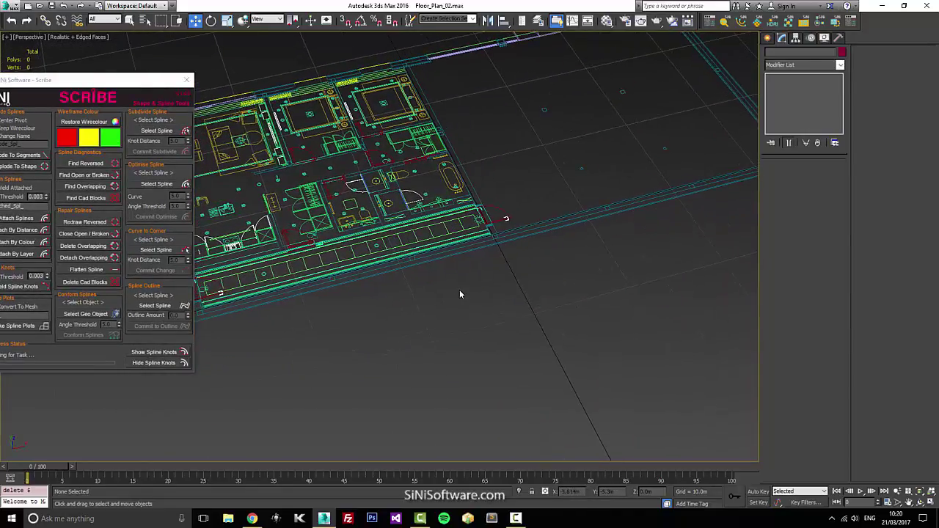
pyautogui.scroll(-5, 458, 290)
pyautogui.scroll(4, 447, 290)
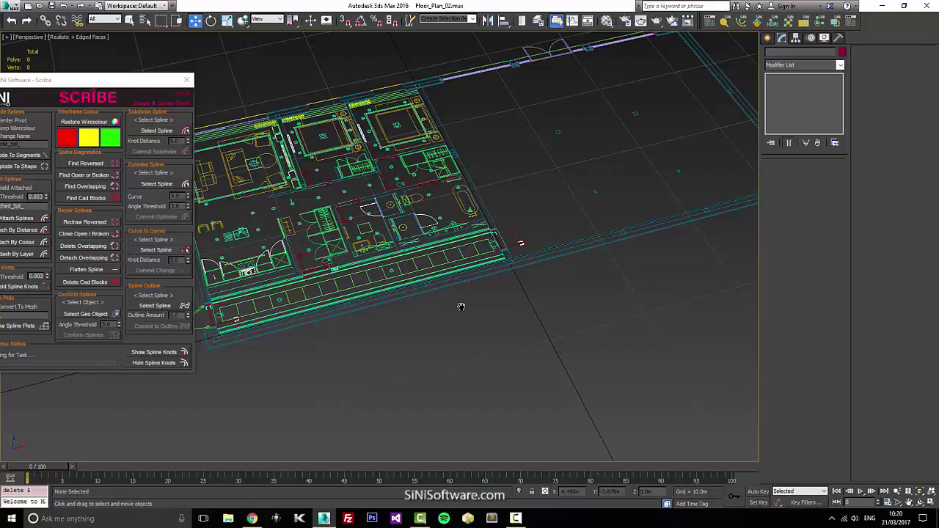
pyautogui.keyDown('alt'); pyautogui.moveTo(490, 277); pyautogui.dragTo(479, 274, button='middle'); pyautogui.keyUp('alt')
pyautogui.scroll(-5, 443, 301)
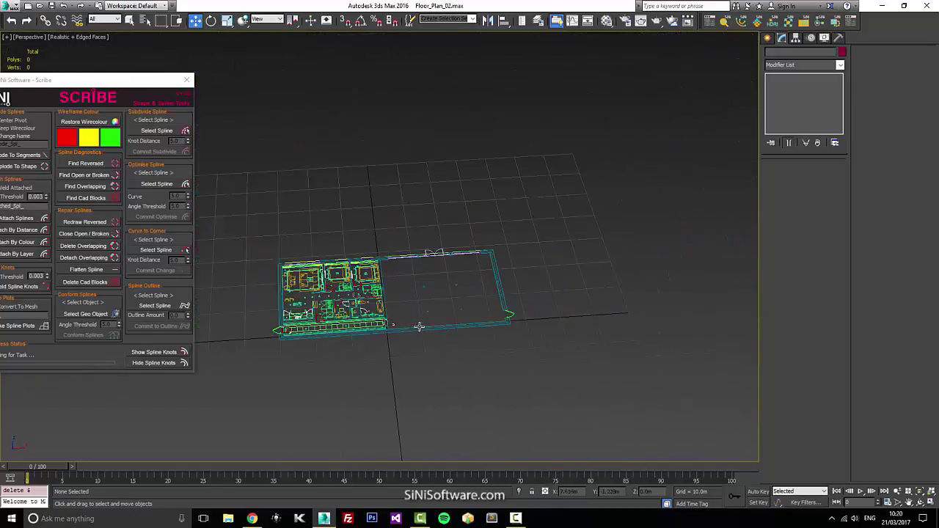
pyautogui.moveTo(580, 206); pyautogui.dragTo(235, 388)
# Find the overlapping splines in the selected floor plan with Scribe.
pyautogui.scroll(6, 457, 275)
pyautogui.moveTo(457, 274); pyautogui.dragTo(705, 147, button='middle')
pyautogui.scroll(-4, 471, 252)
pyautogui.moveTo(575, 271); pyautogui.dragTo(565, 199, button='middle')
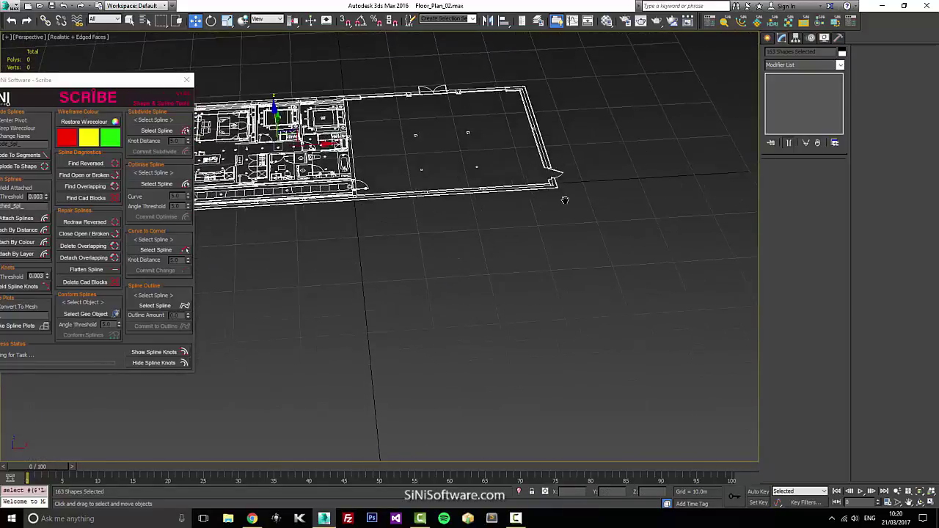
pyautogui.scroll(-3, 573, 222)
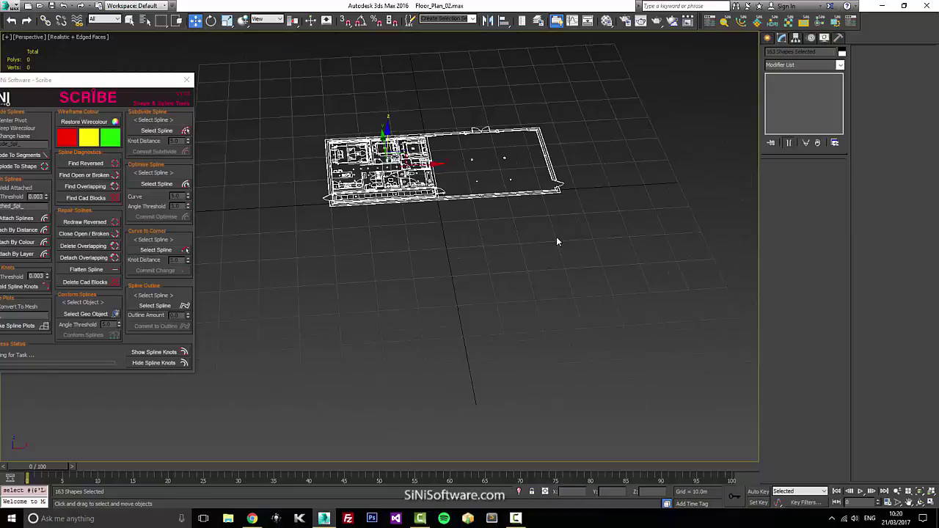
pyautogui.moveTo(456, 226); pyautogui.dragTo(462, 292, button='middle')
pyautogui.scroll(5, 485, 240)
pyautogui.scroll(-5, 485, 240)
pyautogui.scroll(3, 463, 258)
pyautogui.scroll(3, 393, 292)
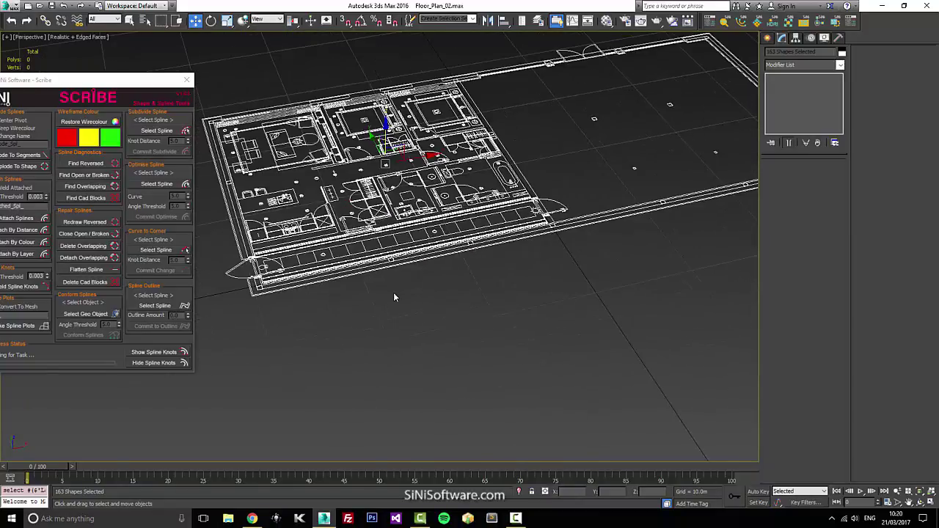
pyautogui.moveTo(394, 292); pyautogui.dragTo(352, 297, button='middle')
pyautogui.moveTo(141, 88); pyautogui.dragTo(157, 78)
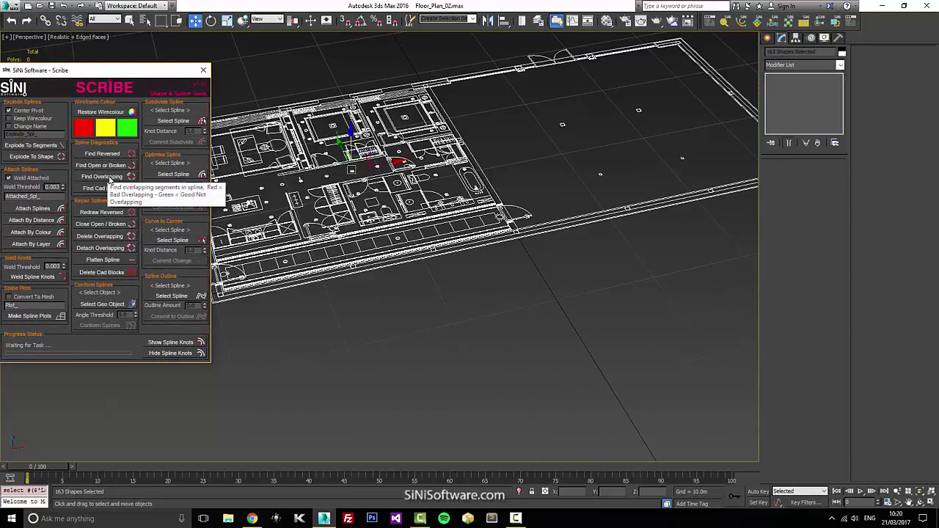
pyautogui.click(108, 176)
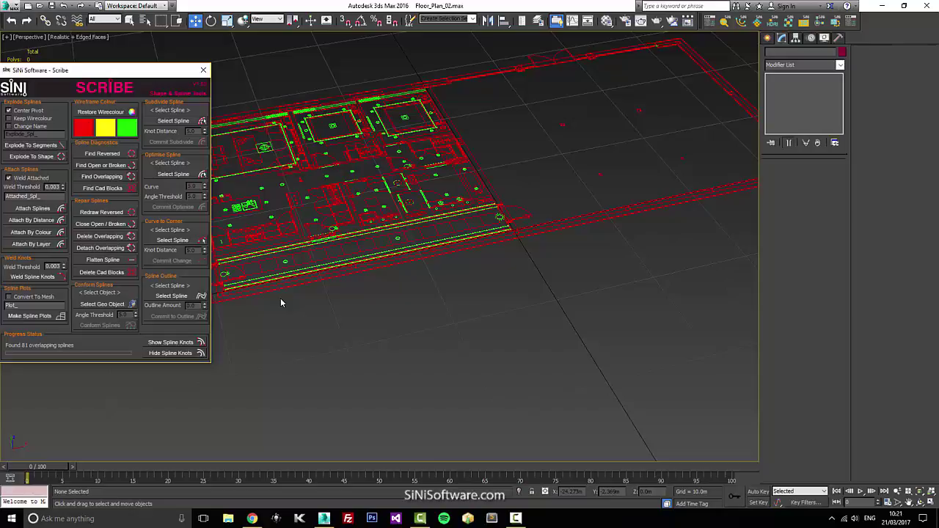
# Select all red-flagged floor plan splines by wireframe colour and detach their overlapping splines with Scribe.
pyautogui.keyDown('alt'); pyautogui.moveTo(287, 305); pyautogui.dragTo(436, 107, button='middle'); pyautogui.keyUp('alt')
pyautogui.scroll(5, 414, 189)
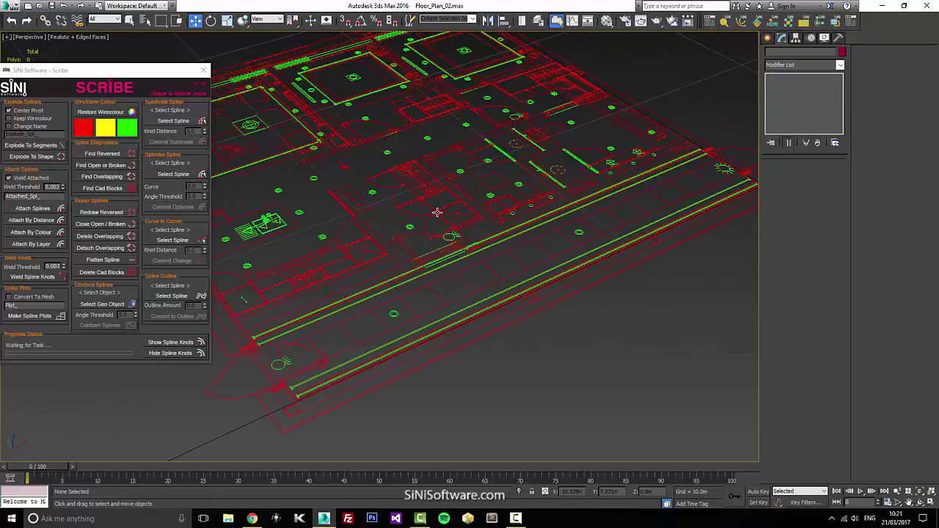
pyautogui.scroll(-5, 436, 214)
pyautogui.scroll(4, 432, 242)
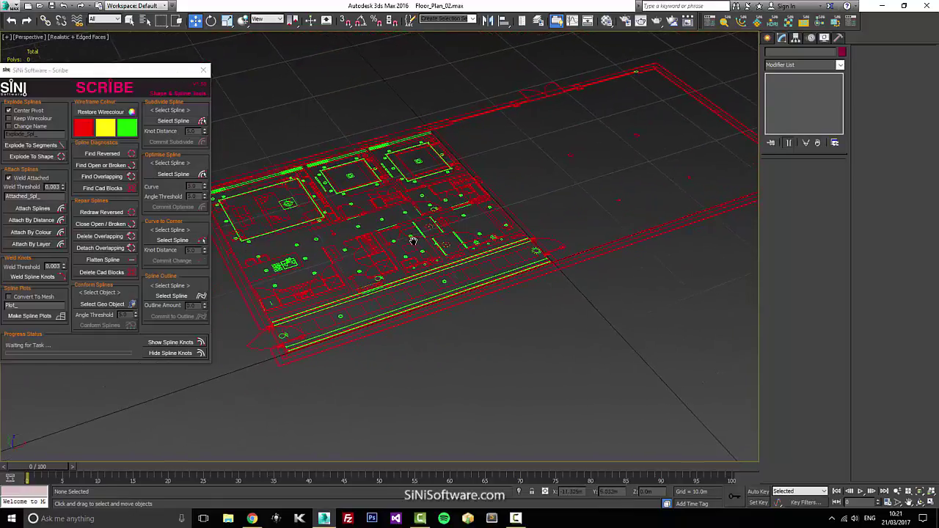
pyautogui.keyDown('alt'); pyautogui.moveTo(410, 241); pyautogui.dragTo(396, 252, button='middle'); pyautogui.keyUp('alt')
pyautogui.click(91, 130)
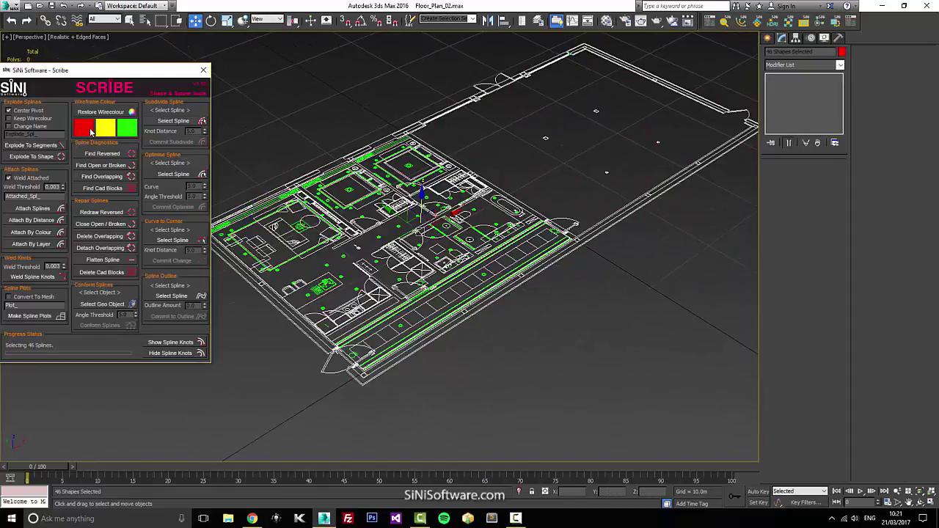
pyautogui.click(104, 249)
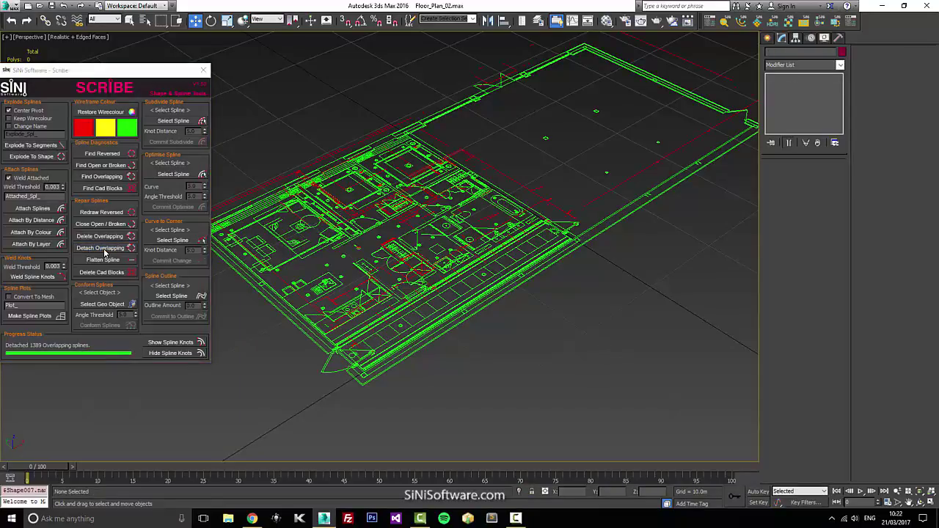
# Inspect the detached overlaps across the floor plan and select all of them by their red wireframe colour.
pyautogui.keyDown('alt'); pyautogui.moveTo(408, 139); pyautogui.dragTo(455, 110, button='middle'); pyautogui.keyUp('alt')
pyautogui.scroll(2, 415, 147)
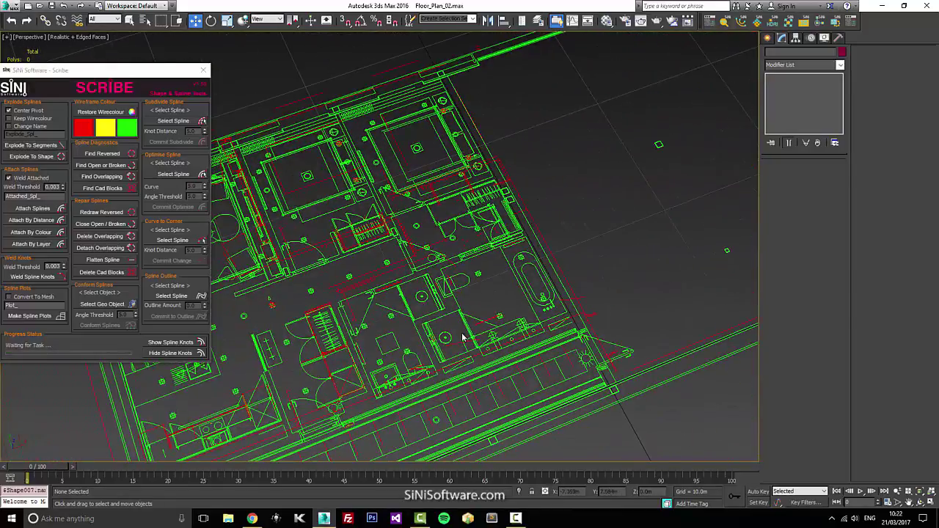
pyautogui.keyDown('alt'); pyautogui.moveTo(463, 338); pyautogui.dragTo(484, 303, button='middle'); pyautogui.keyUp('alt')
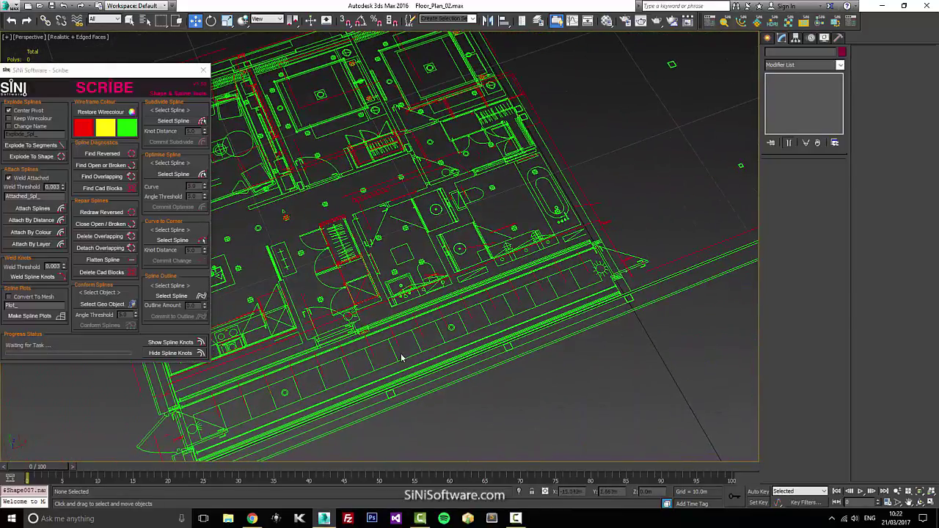
pyautogui.keyDown('alt'); pyautogui.moveTo(401, 357); pyautogui.dragTo(399, 318, button='middle'); pyautogui.keyUp('alt')
pyautogui.click(84, 128)
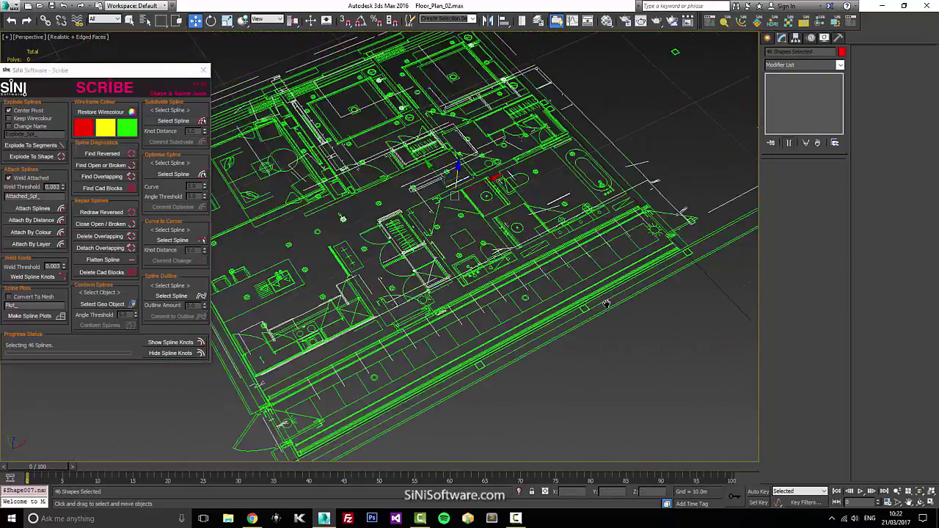
# Delete the selected red overlapping splines that were detached from the floor plan.
pyautogui.keyDown('alt'); pyautogui.moveTo(606, 303); pyautogui.dragTo(610, 295, button='middle'); pyautogui.keyUp('alt')
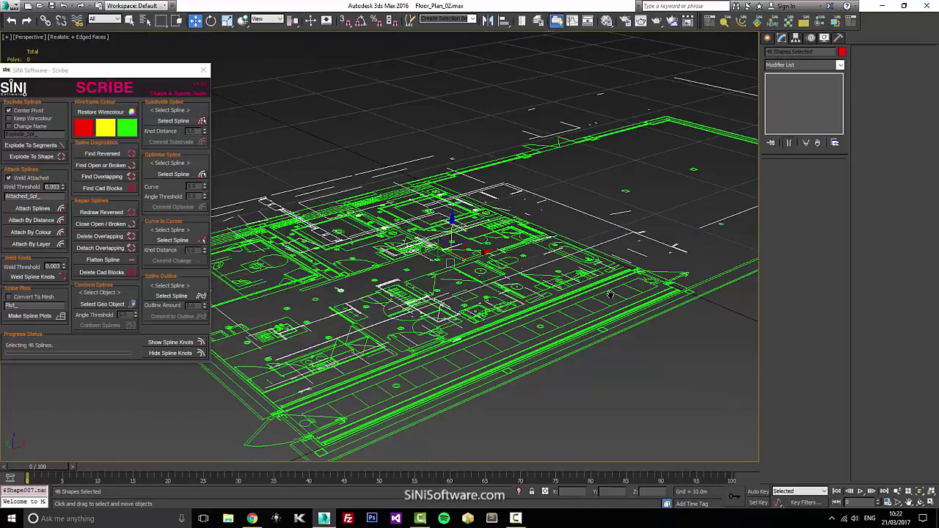
pyautogui.press('Delete')
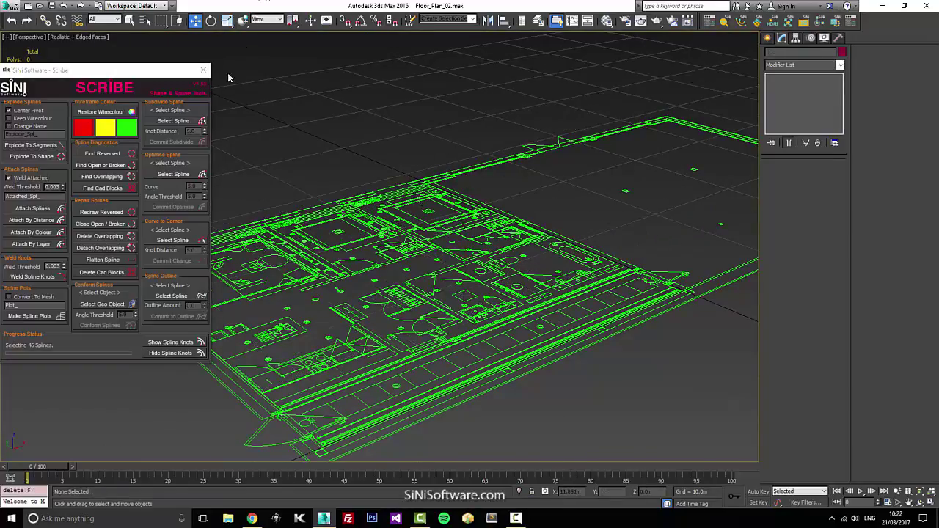
pyautogui.keyDown('alt'); pyautogui.moveTo(615, 268); pyautogui.dragTo(589, 245, button='middle'); pyautogui.keyUp('alt')
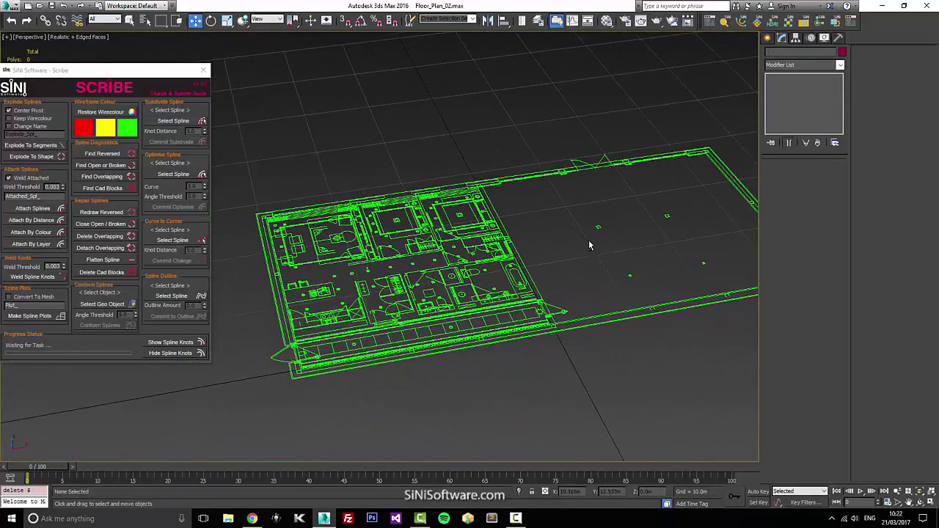
# Restore the original wireframe colours of the floor plan splines with Scribe and close Scribe.
pyautogui.click(110, 114)
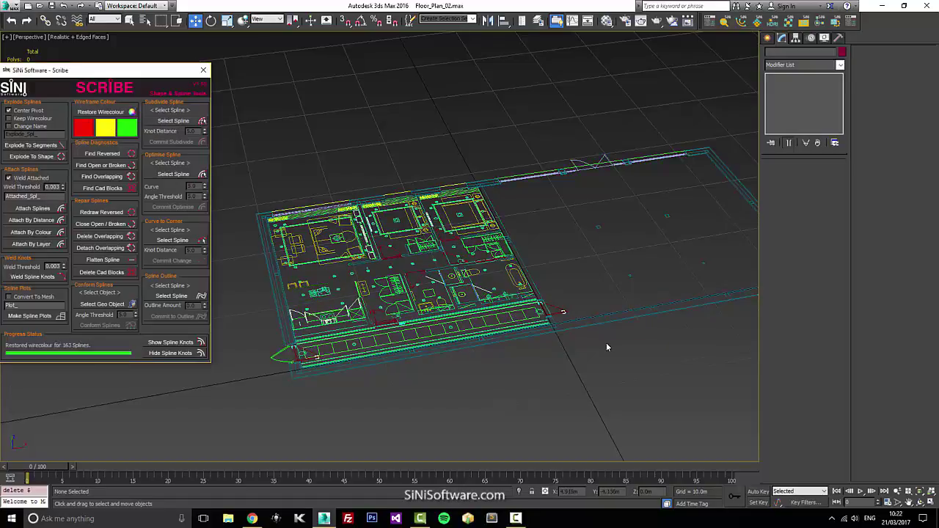
pyautogui.moveTo(606, 342); pyautogui.dragTo(391, 306, button='middle')
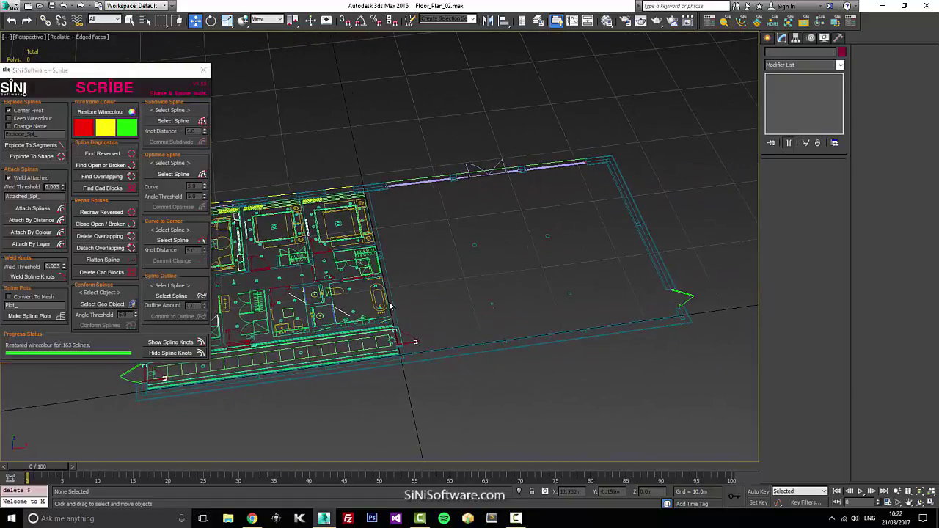
pyautogui.moveTo(159, 75); pyautogui.dragTo(186, 76)
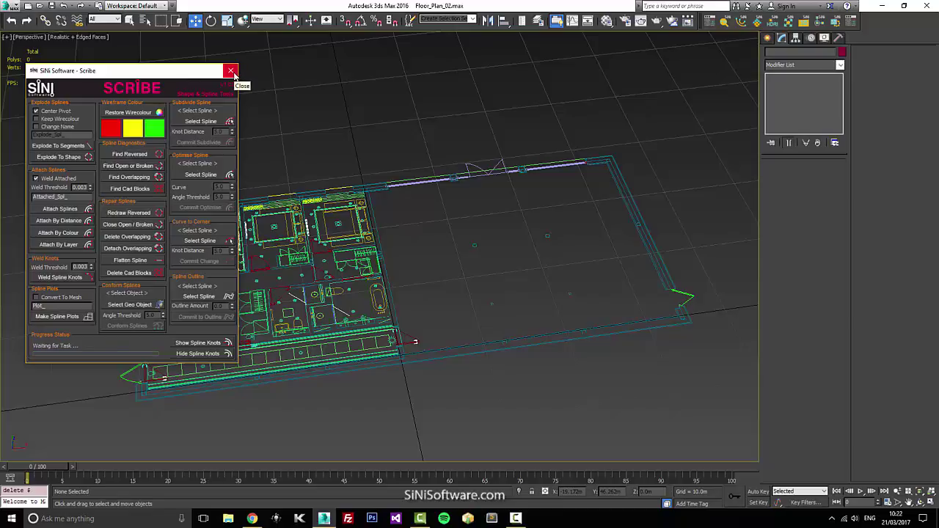
pyautogui.click(231, 72)
# Scan the cleaned scene with ForenSic, delete all empty layers, and close ForenSic.
pyautogui.click(728, 24)
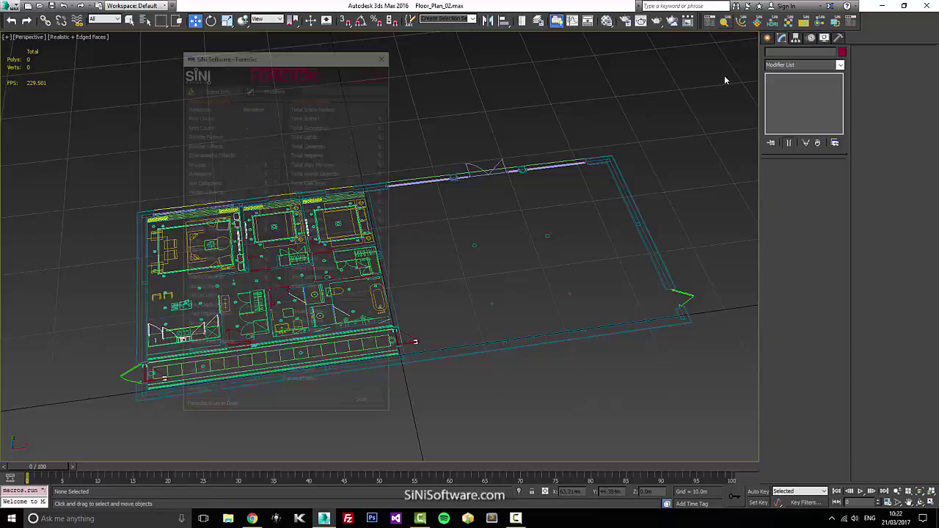
pyautogui.click(366, 405)
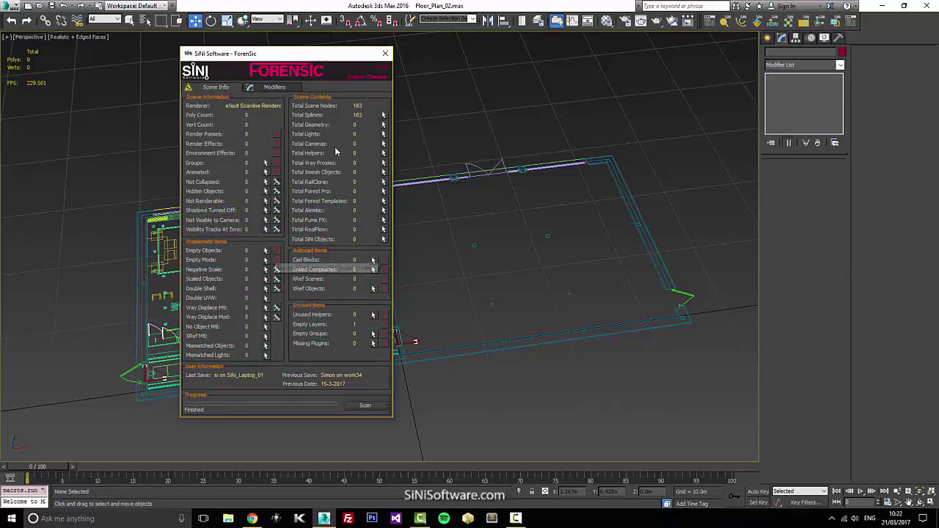
pyautogui.moveTo(309, 56); pyautogui.dragTo(666, 58)
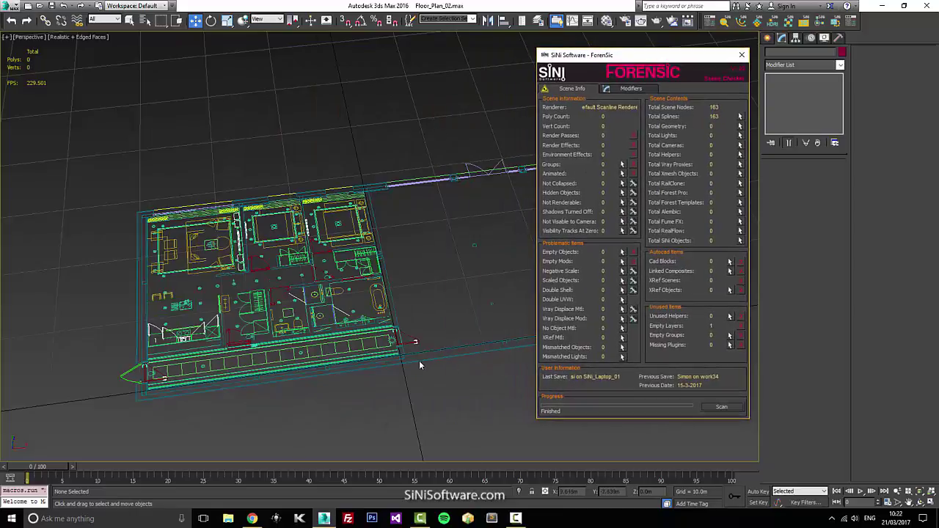
pyautogui.keyDown('alt'); pyautogui.moveTo(419, 359); pyautogui.dragTo(420, 359, button='middle'); pyautogui.keyUp('alt')
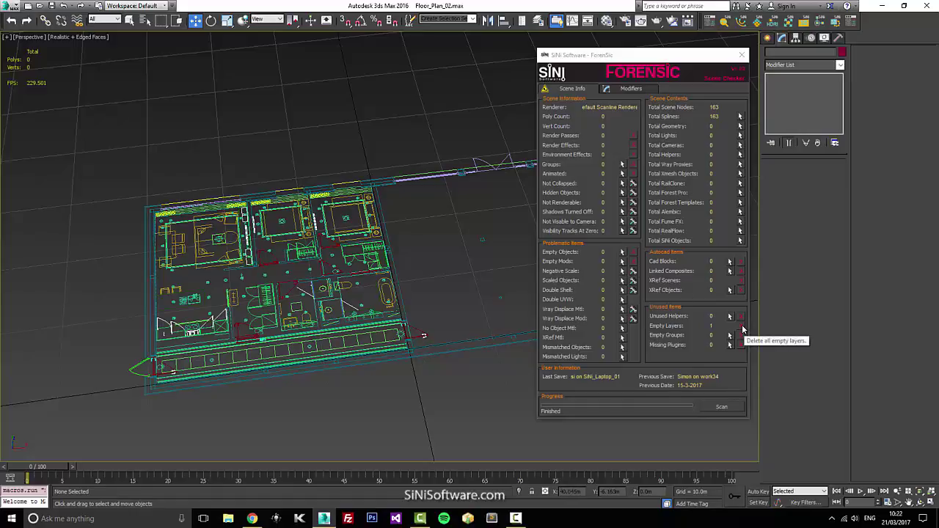
pyautogui.click(742, 330)
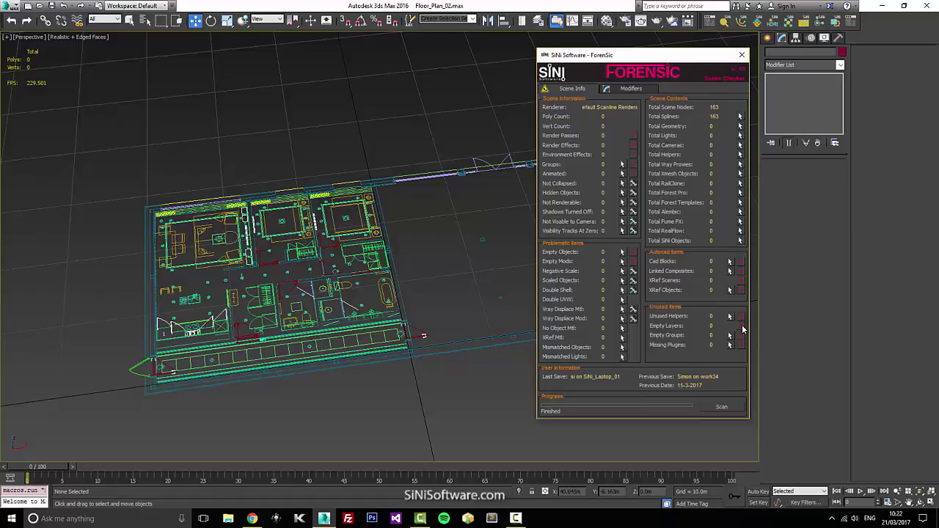
pyautogui.click(743, 55)
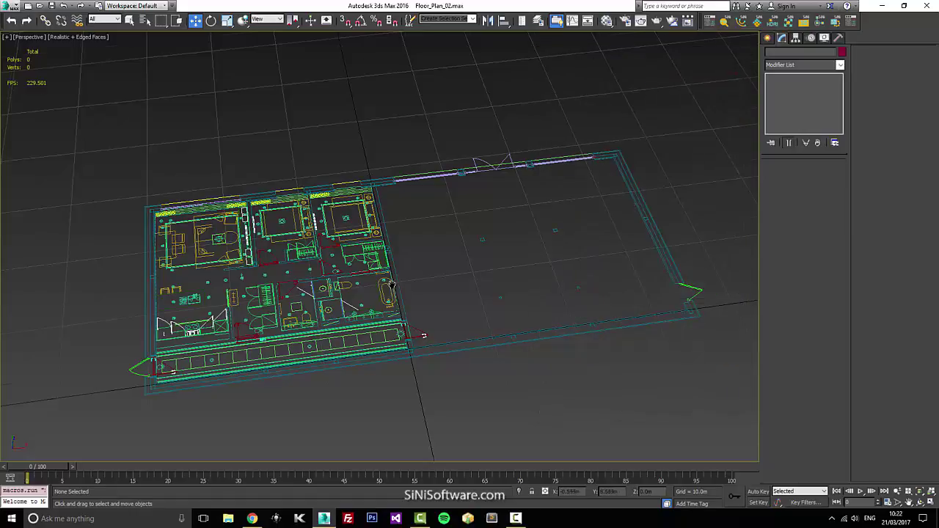
pyautogui.scroll(-5, 361, 262)
pyautogui.scroll(6, 361, 262)
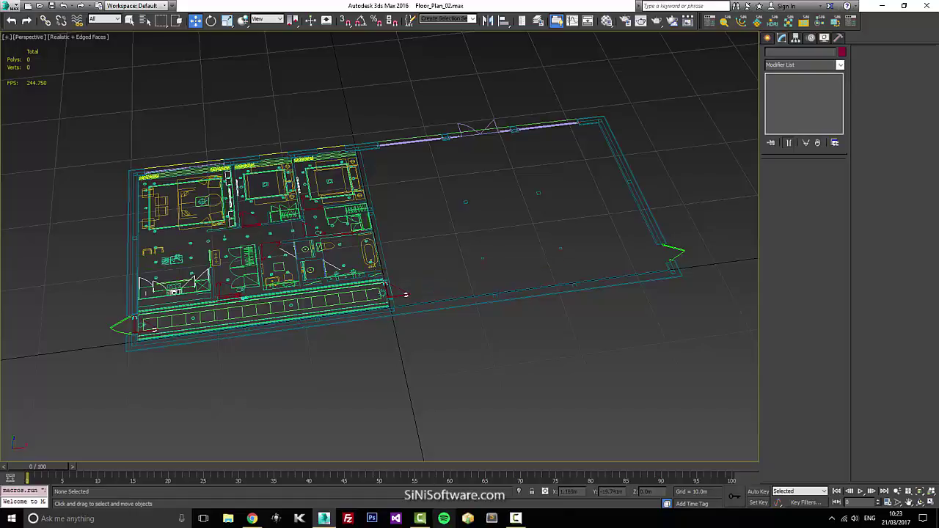
pyautogui.click(516, 519)
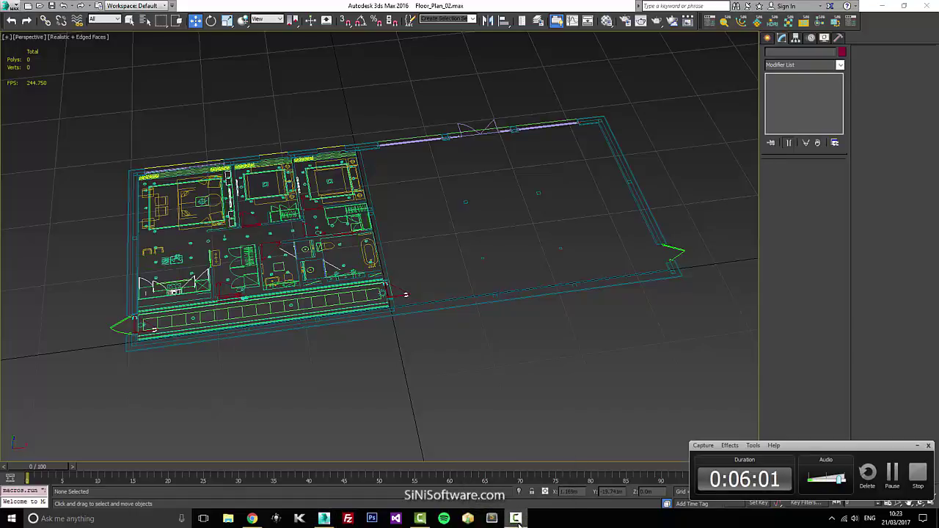